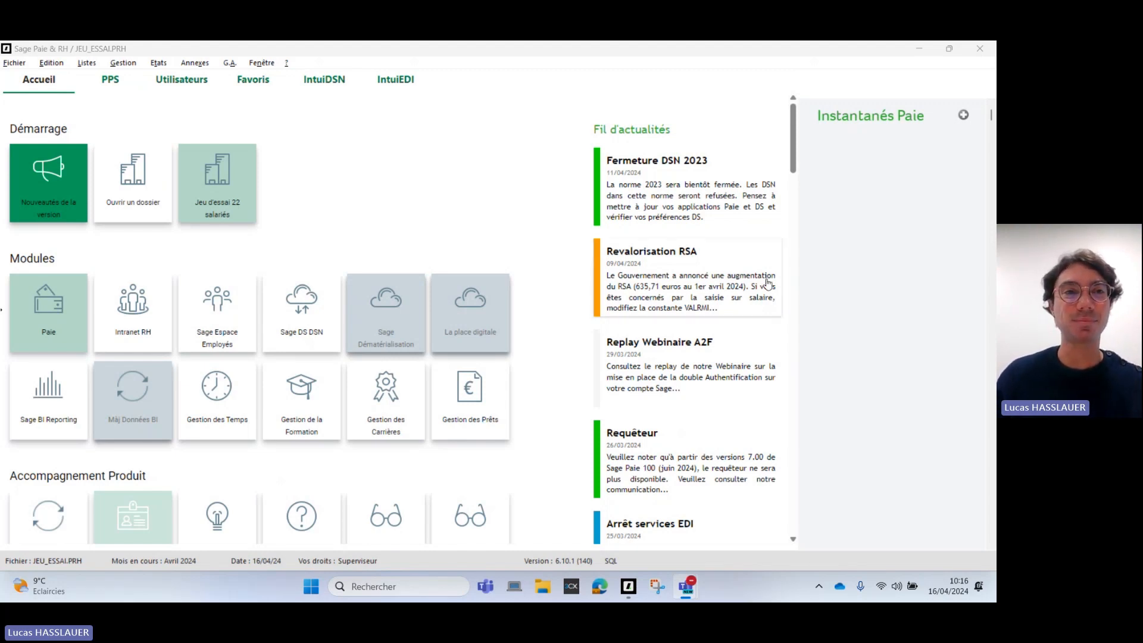
# - Open the monthly DSN tracking and start a new declaration using the CT 2024 norm
pyautogui.click(158, 63)
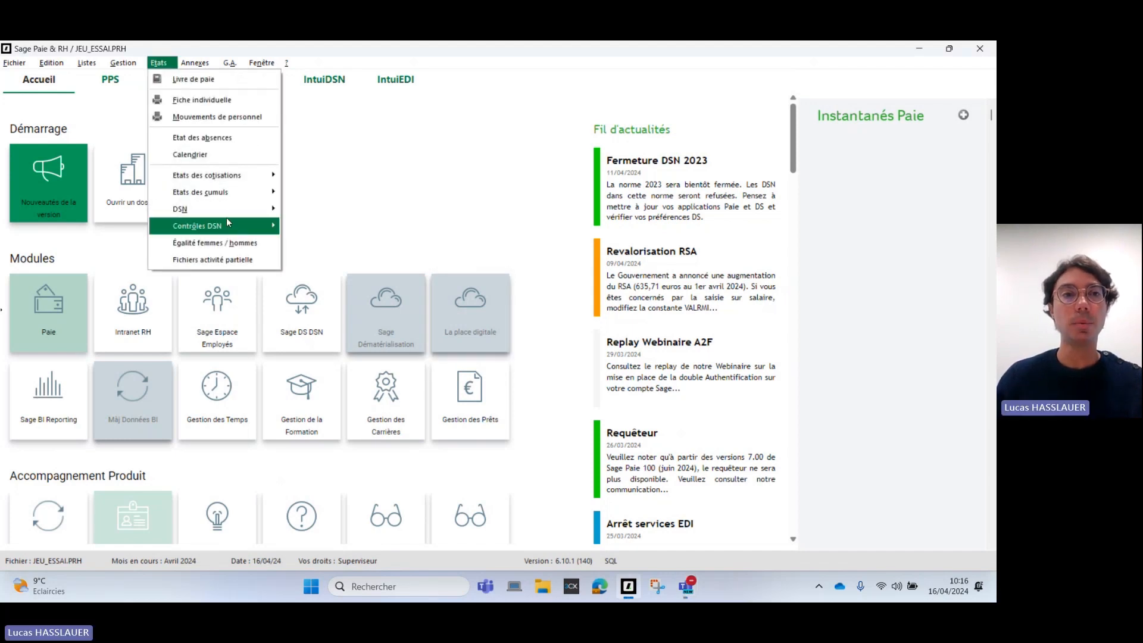
pyautogui.moveTo(226, 215)
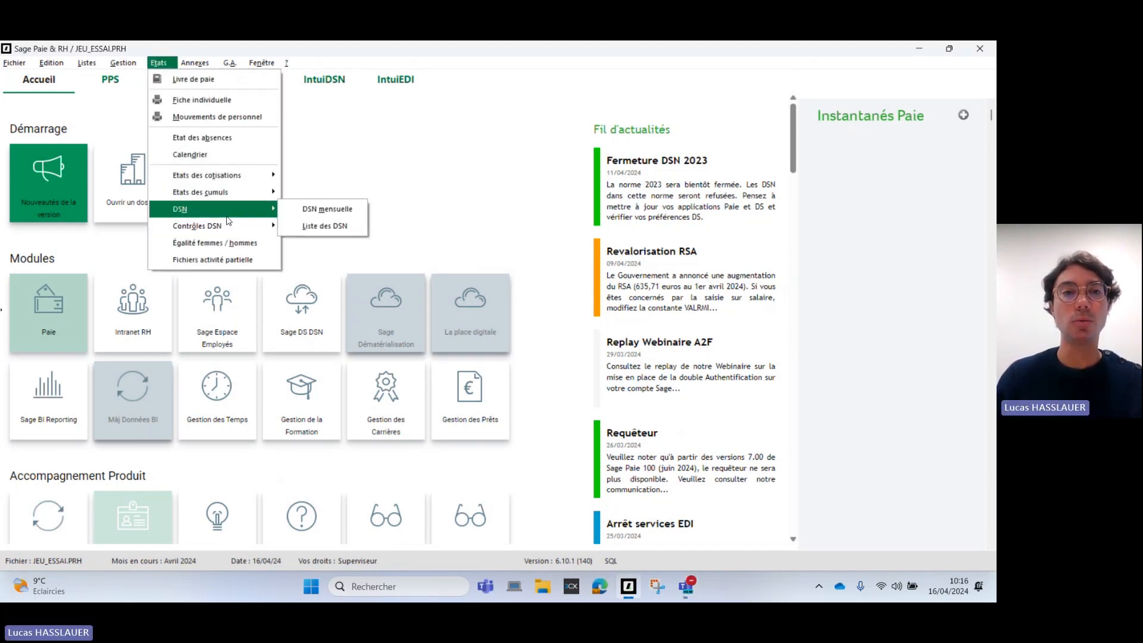
pyautogui.click(296, 215)
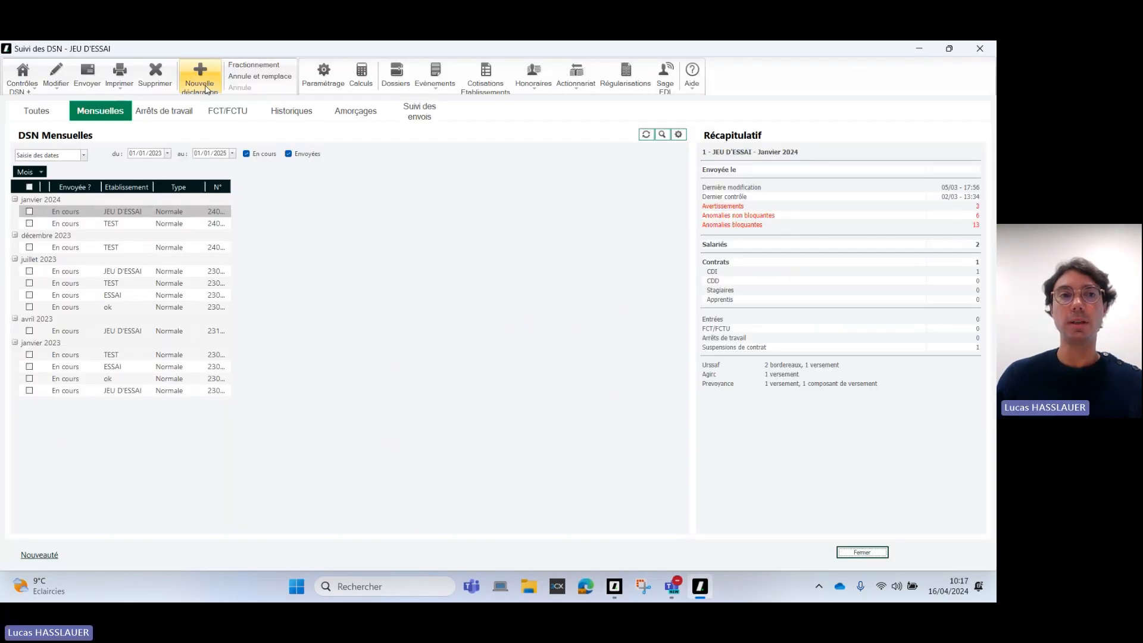
pyautogui.click(202, 83)
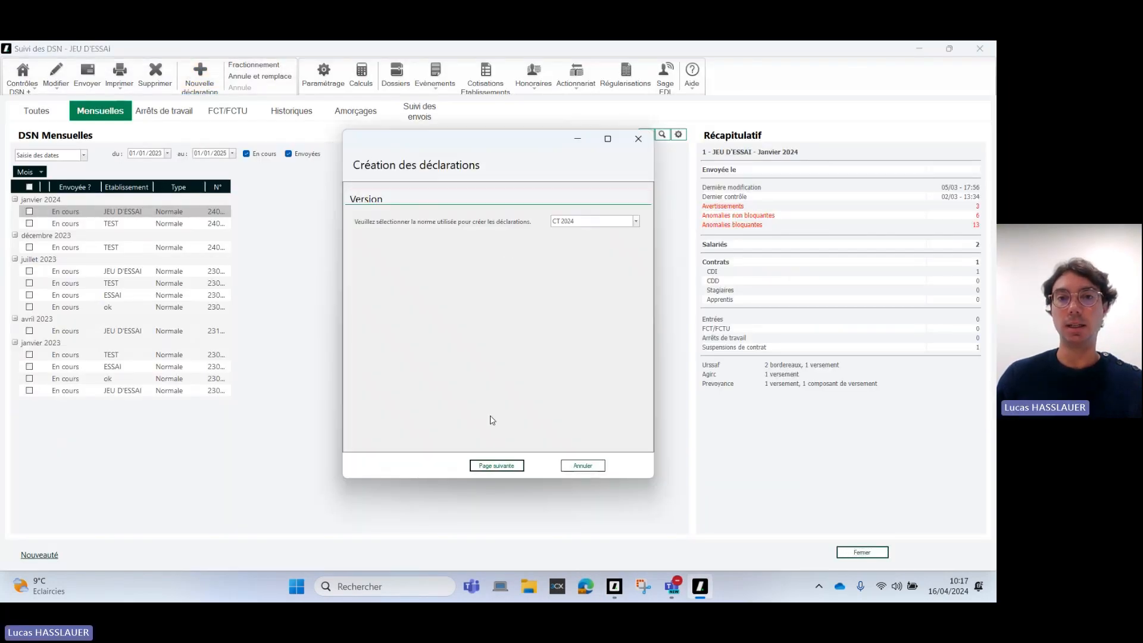
pyautogui.click(495, 465)
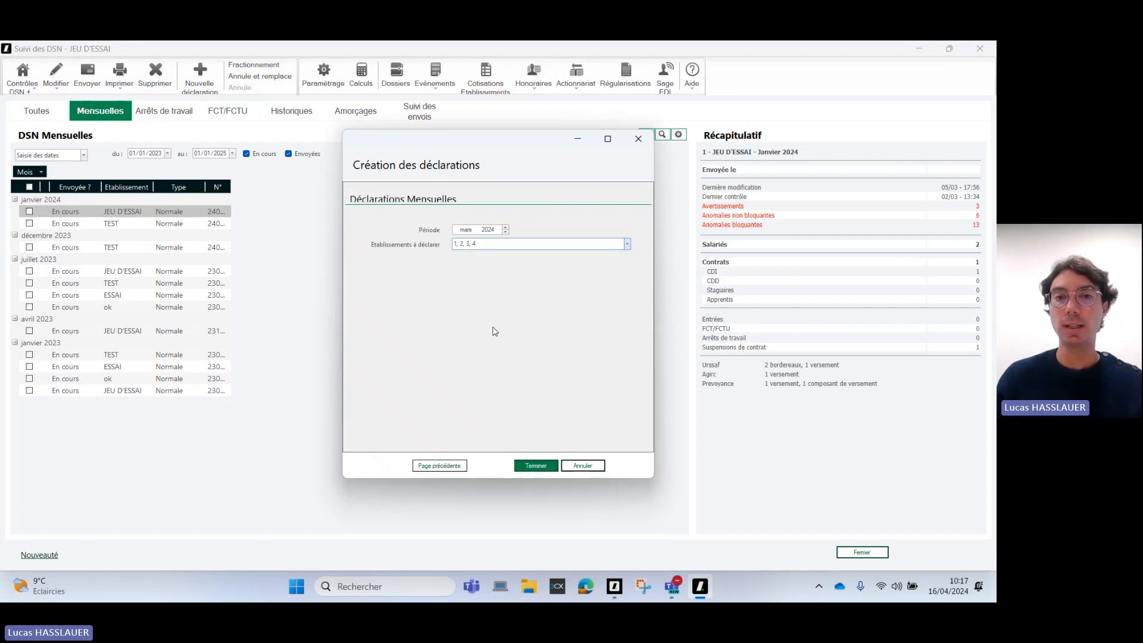
# - Set the declaration period to avril 2024, keep only establishment 1 (JEU D'ESSAI), and generate the declaration
pyautogui.click(468, 230)
pyautogui.click(505, 228)
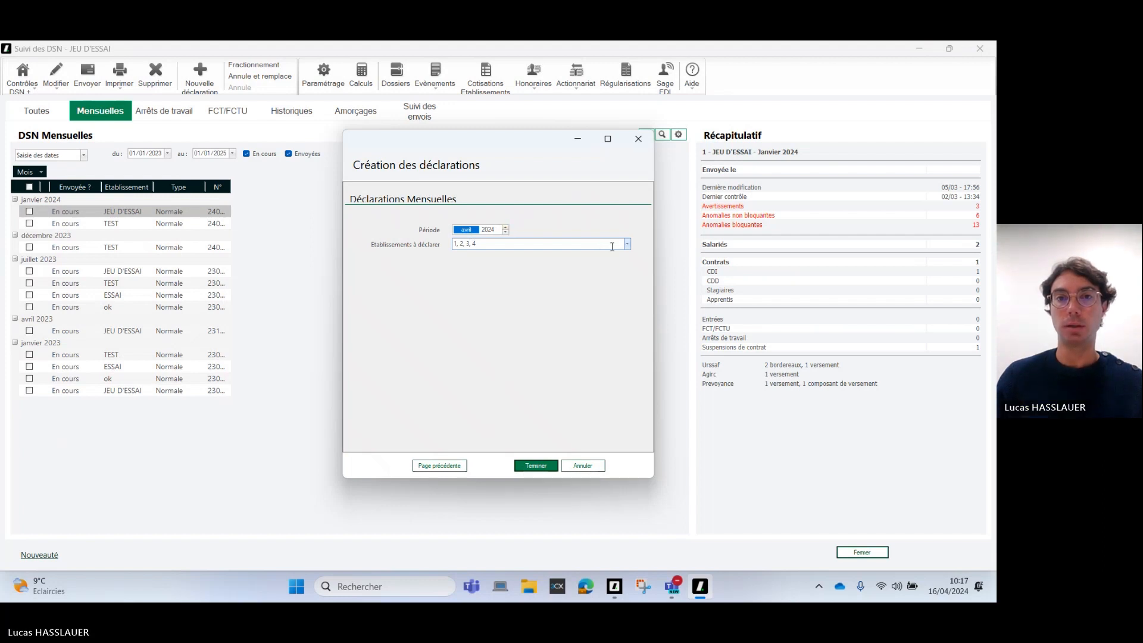
pyautogui.click(626, 244)
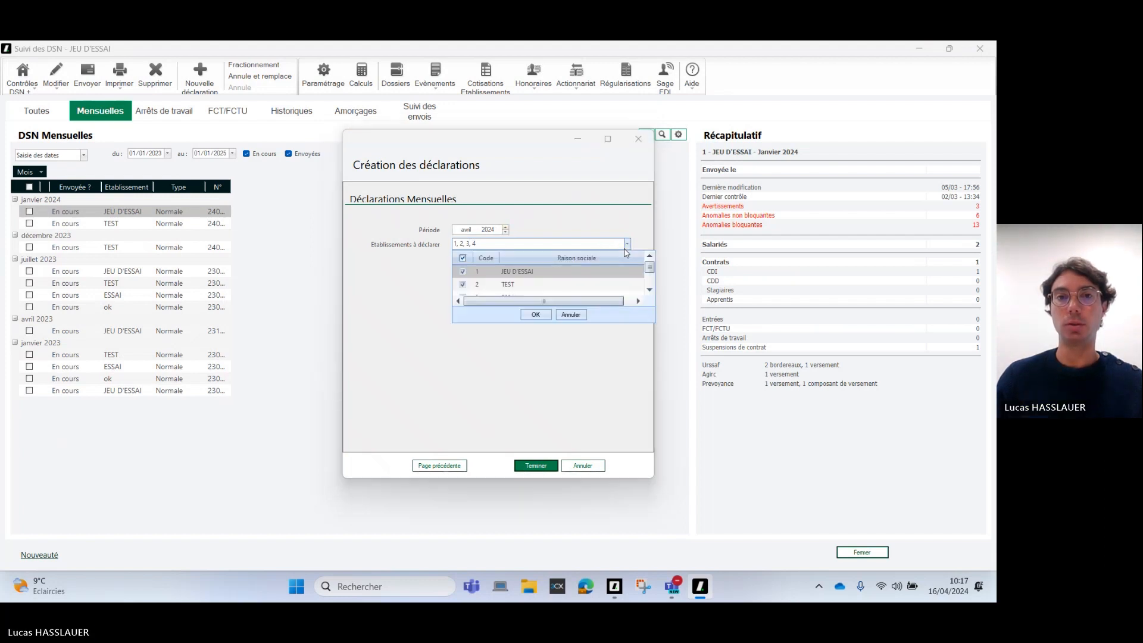
pyautogui.click(463, 285)
pyautogui.click(532, 314)
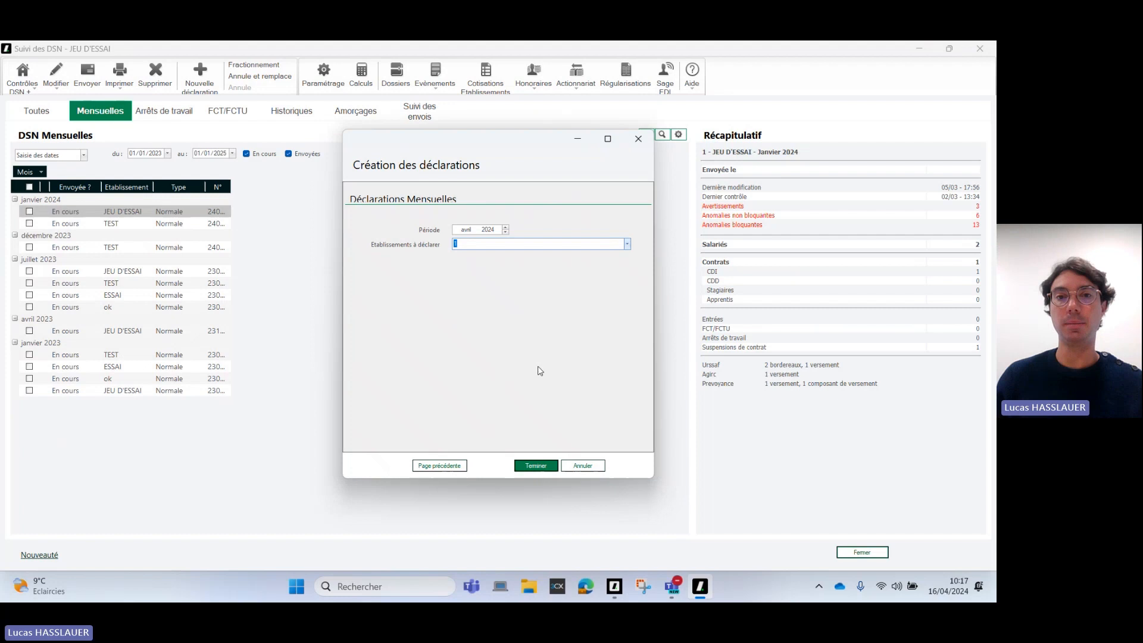
pyautogui.click(533, 466)
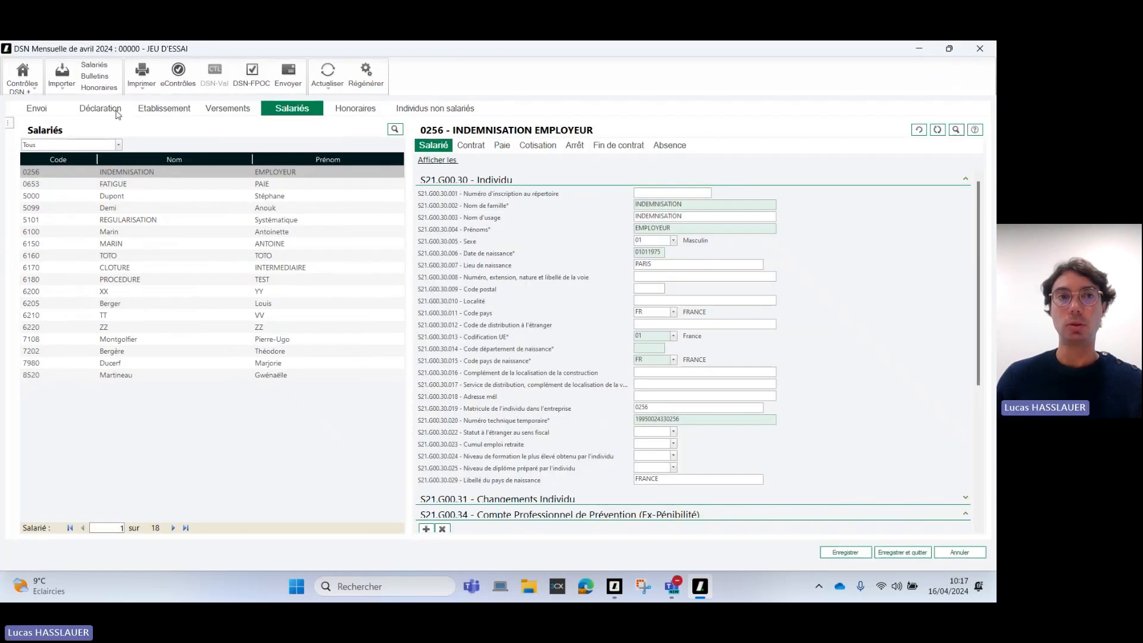
# - Fill in the declaration's S21.G00.13 Complément OETH line with BOETH type 01, number 1 and reference year 2023
pyautogui.click(115, 110)
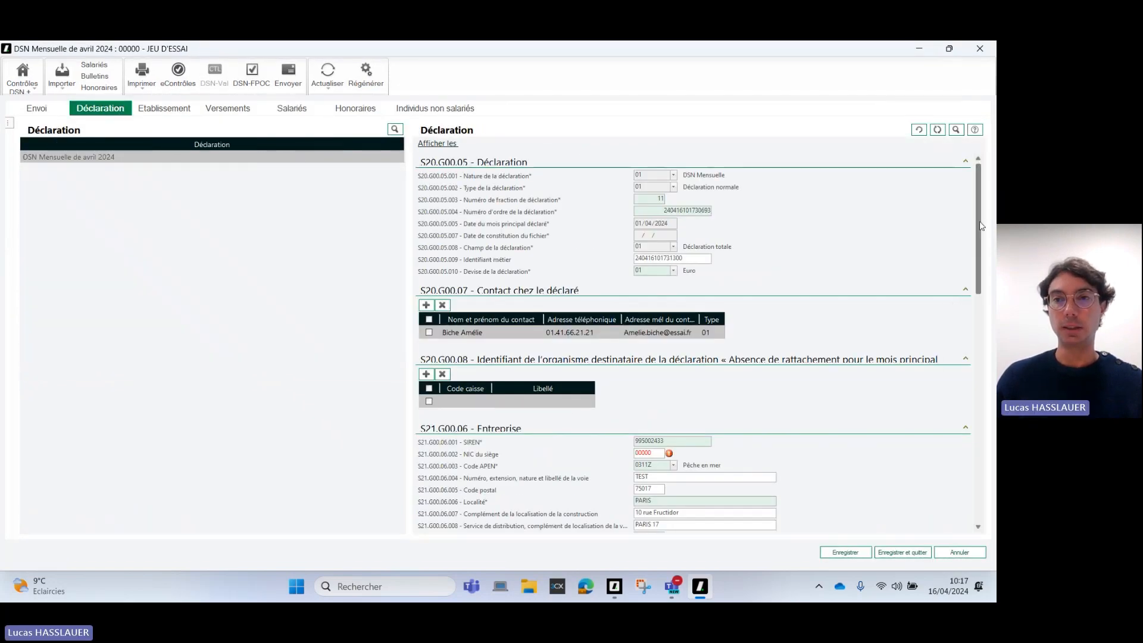
pyautogui.moveTo(980, 229); pyautogui.dragTo(980, 342)
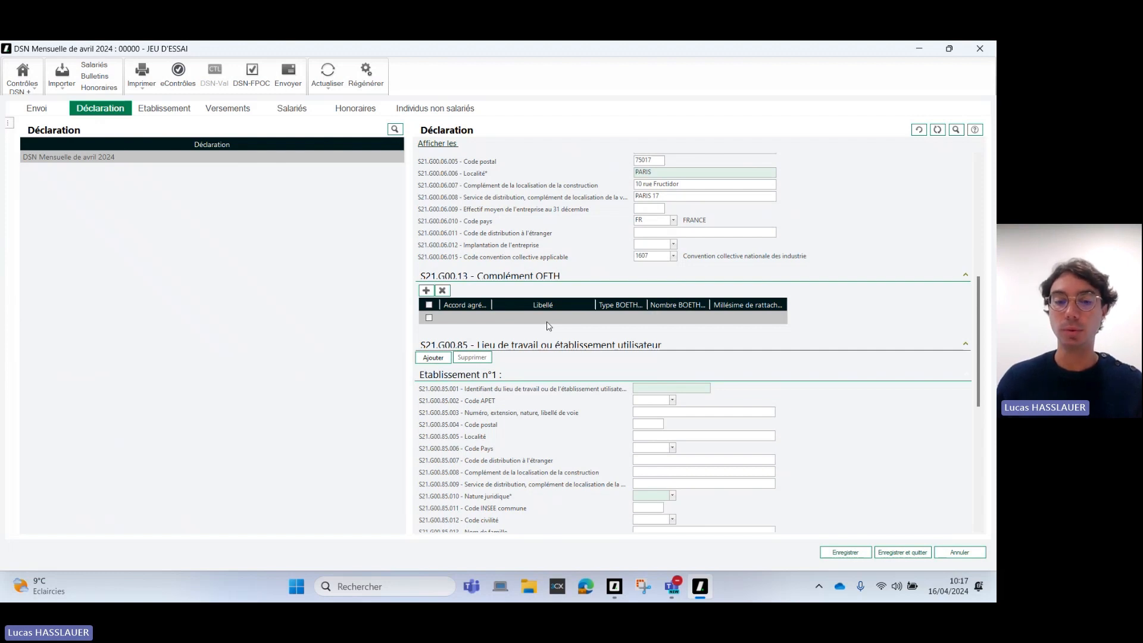
pyautogui.click(626, 319)
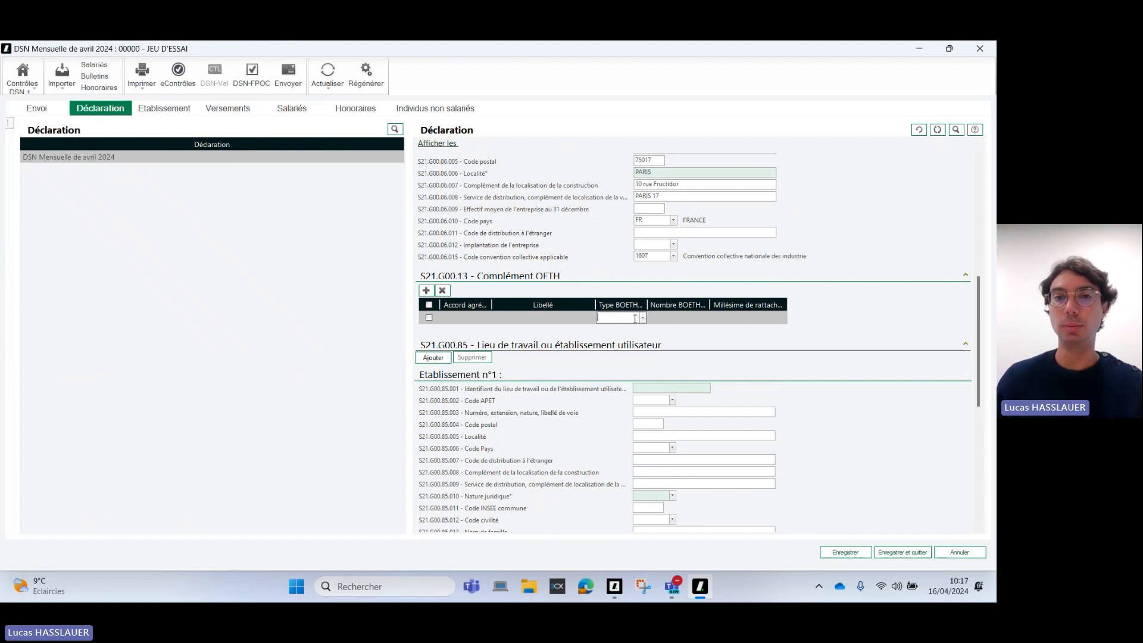
pyautogui.click(643, 319)
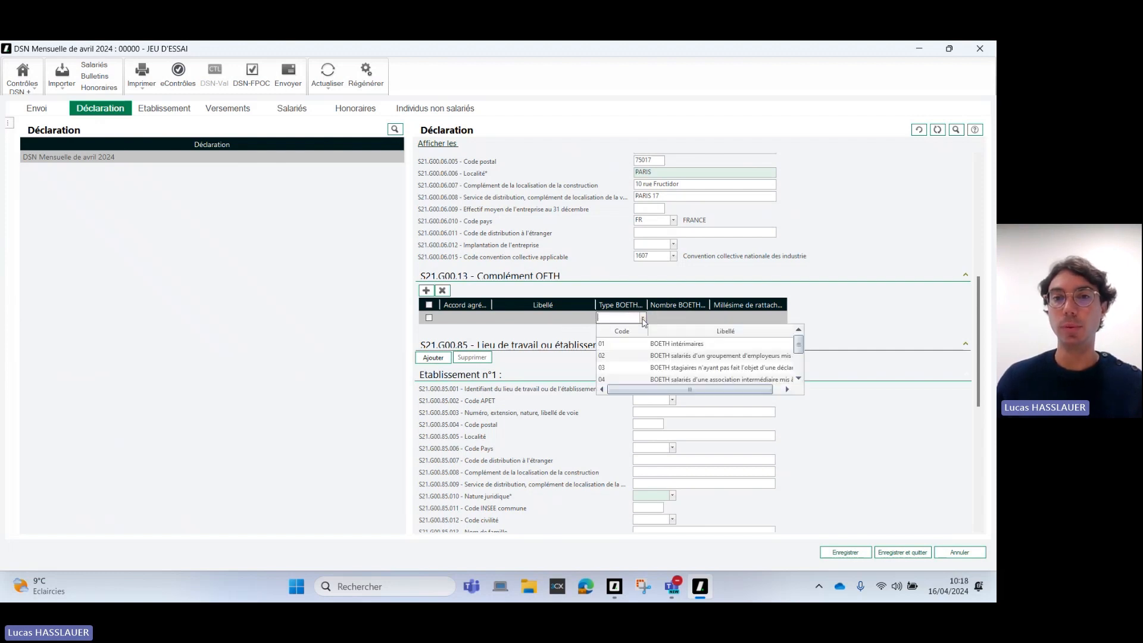
pyautogui.click(669, 348)
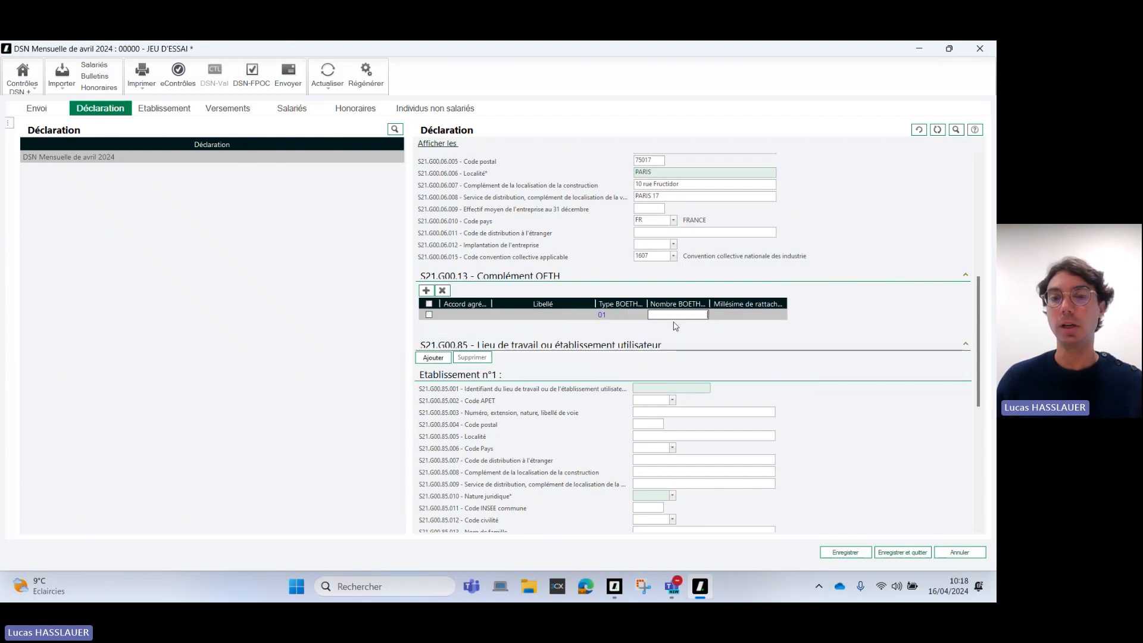
pyautogui.write('1')
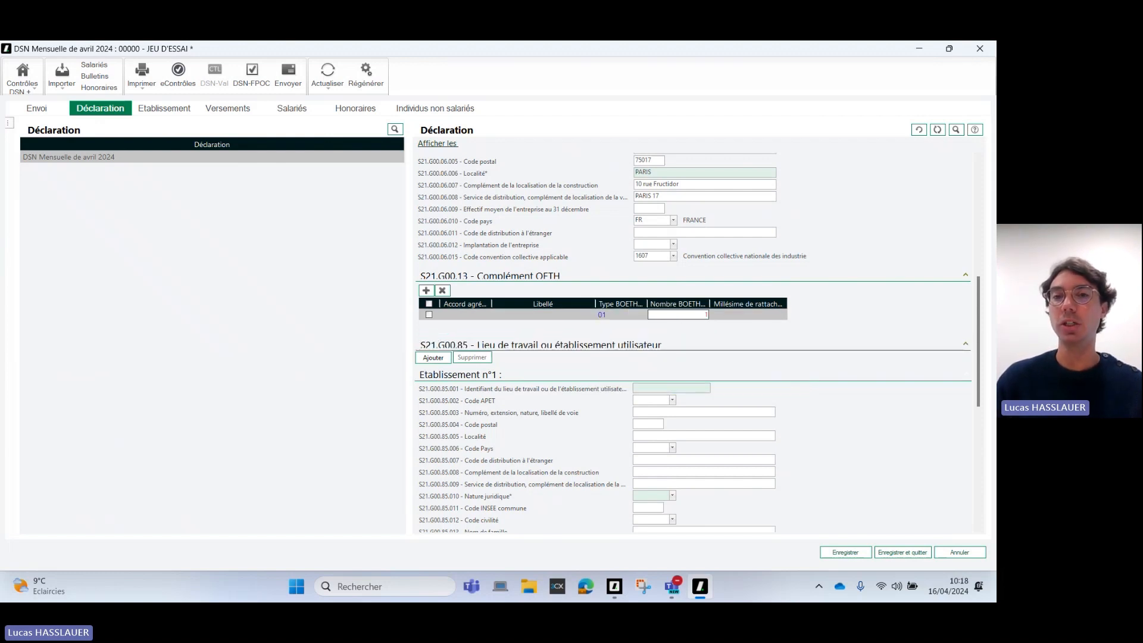
pyautogui.press('Tab')
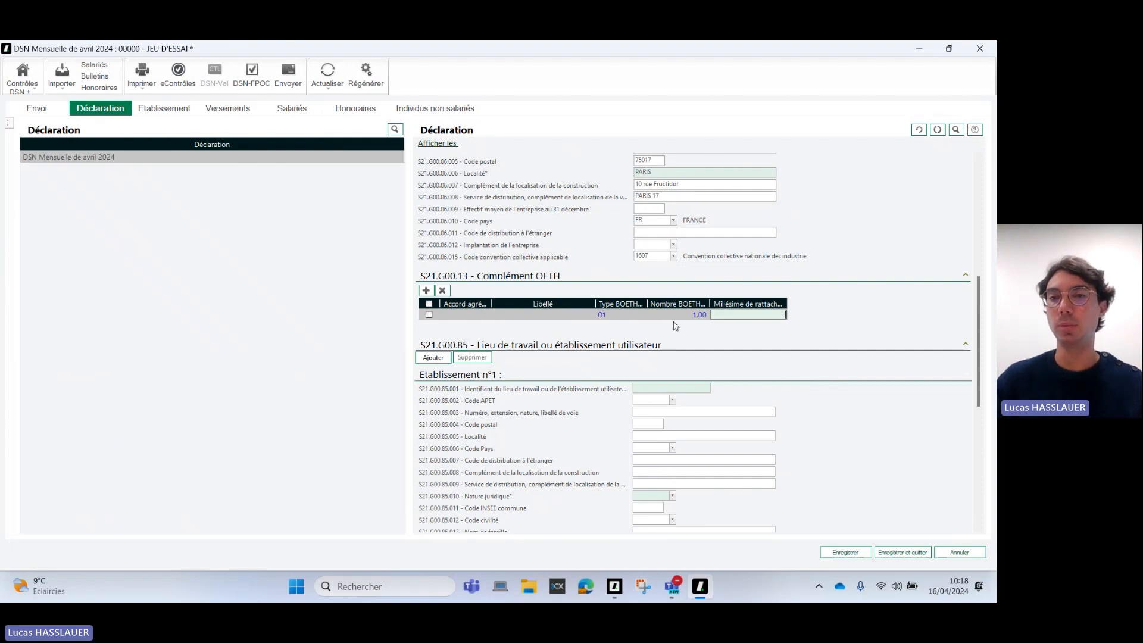
pyautogui.write('2023')
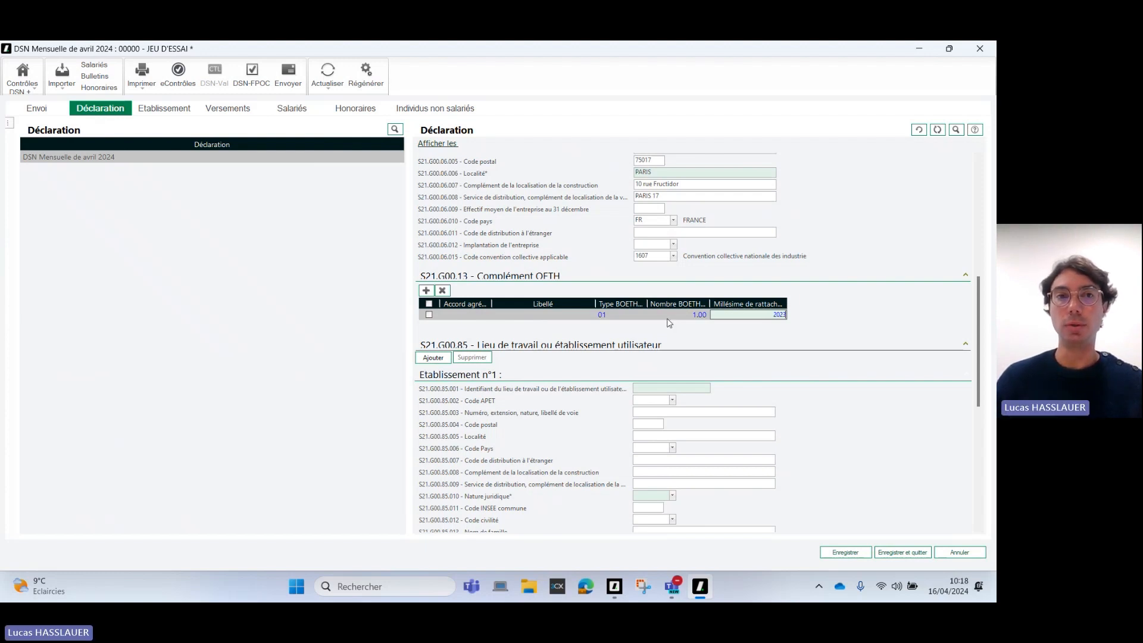
# - In the establishment's S21.G00.82 contributions, add a blank line and delete the apprenticeship tax balance line (code 076)
pyautogui.click(162, 112)
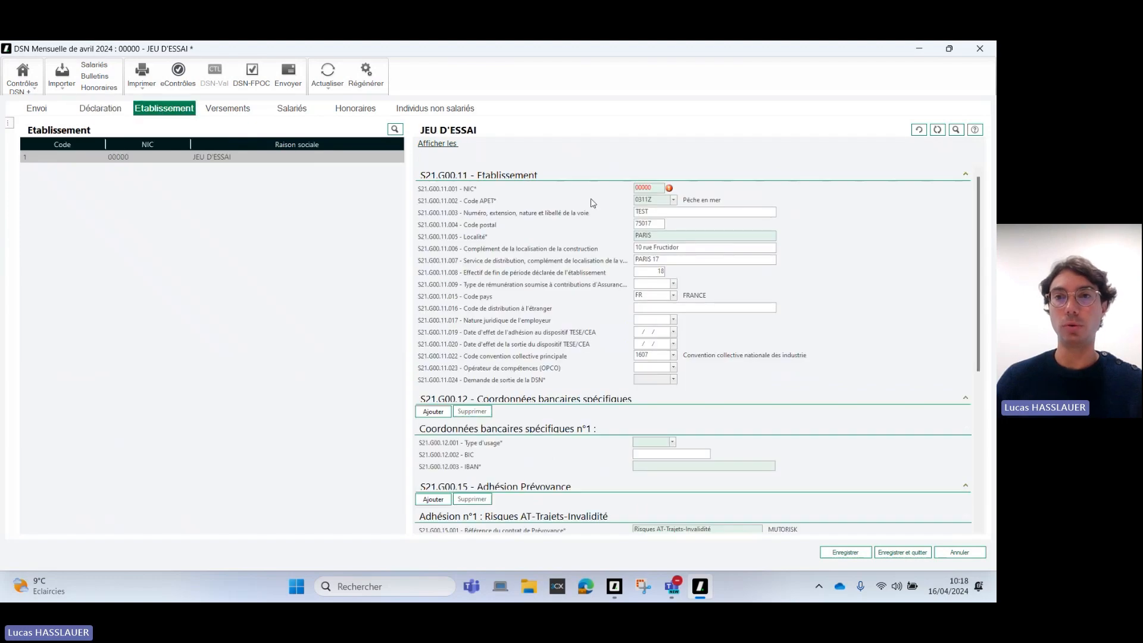
pyautogui.scroll(-5, 978, 227)
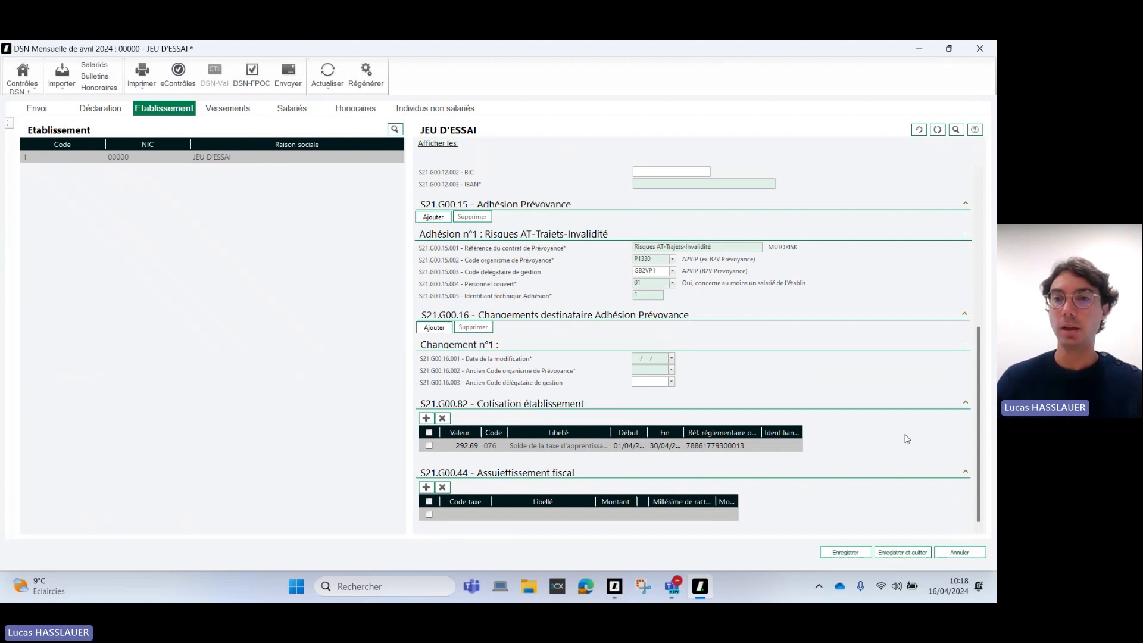
pyautogui.click(425, 418)
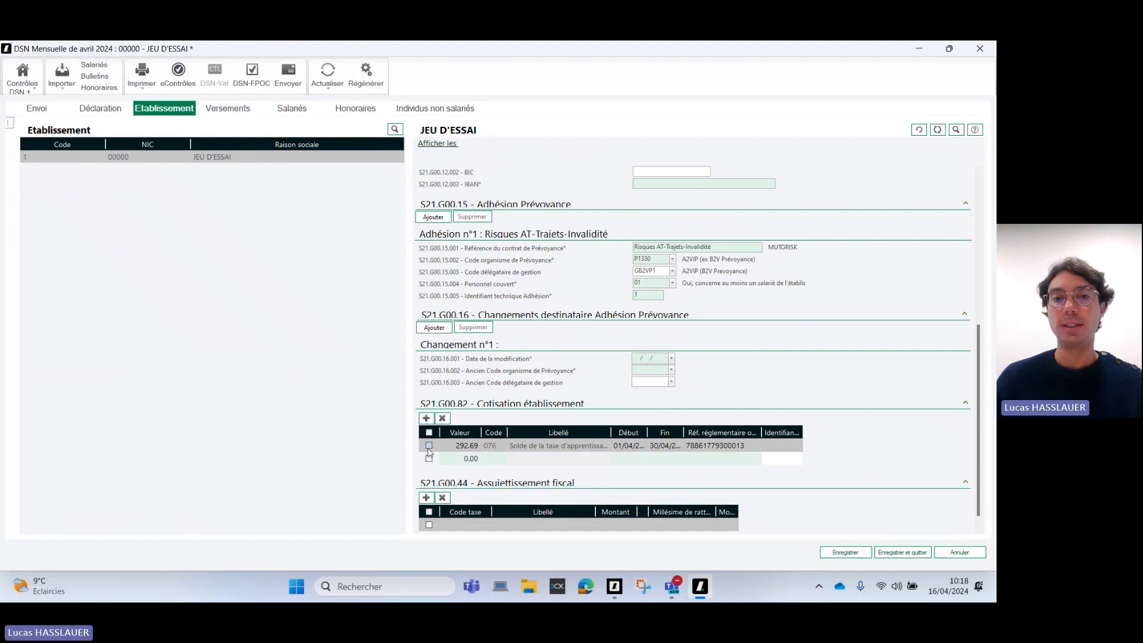
pyautogui.click(429, 446)
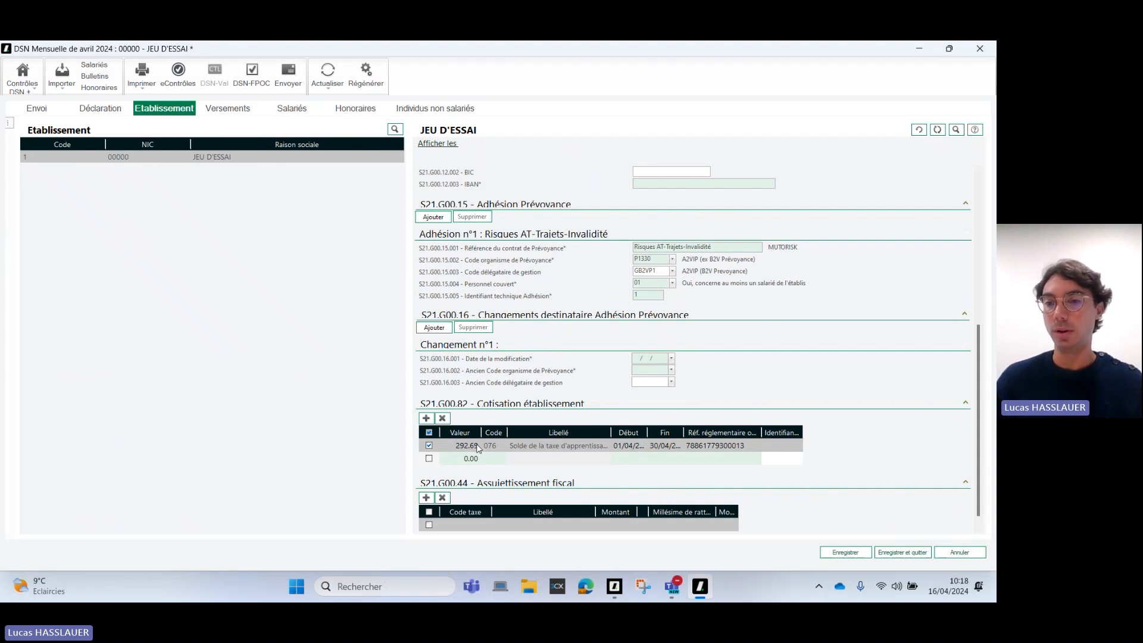
pyautogui.click(441, 418)
pyautogui.click(511, 360)
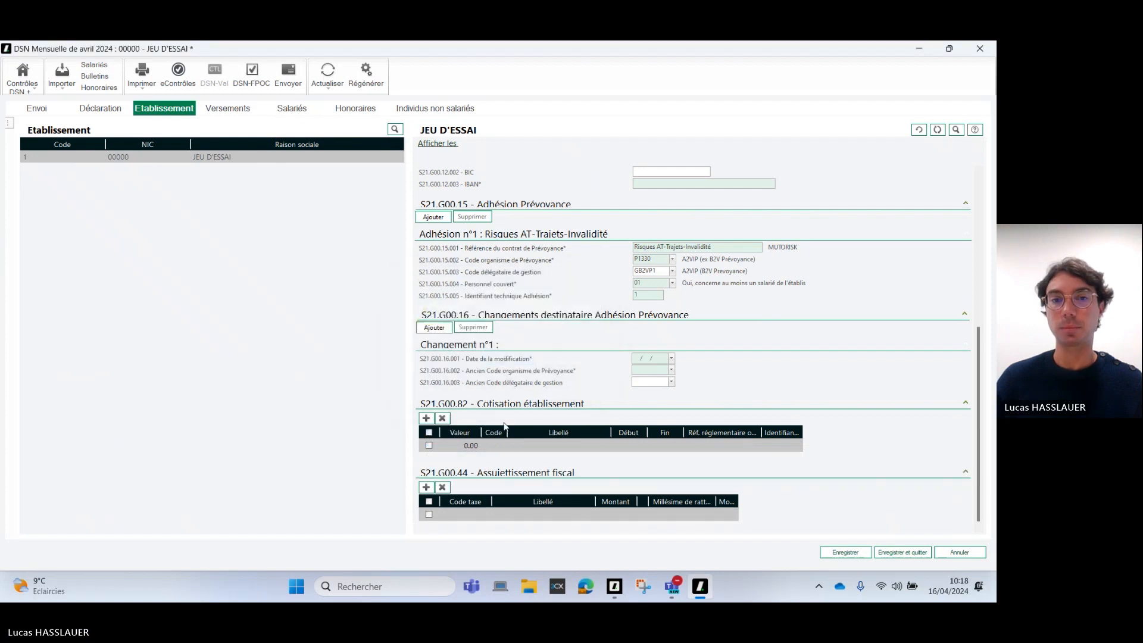
# - Give the blank establishment contribution line code 060 (Déduction ECAP) and a value of 391.68
pyautogui.click(498, 446)
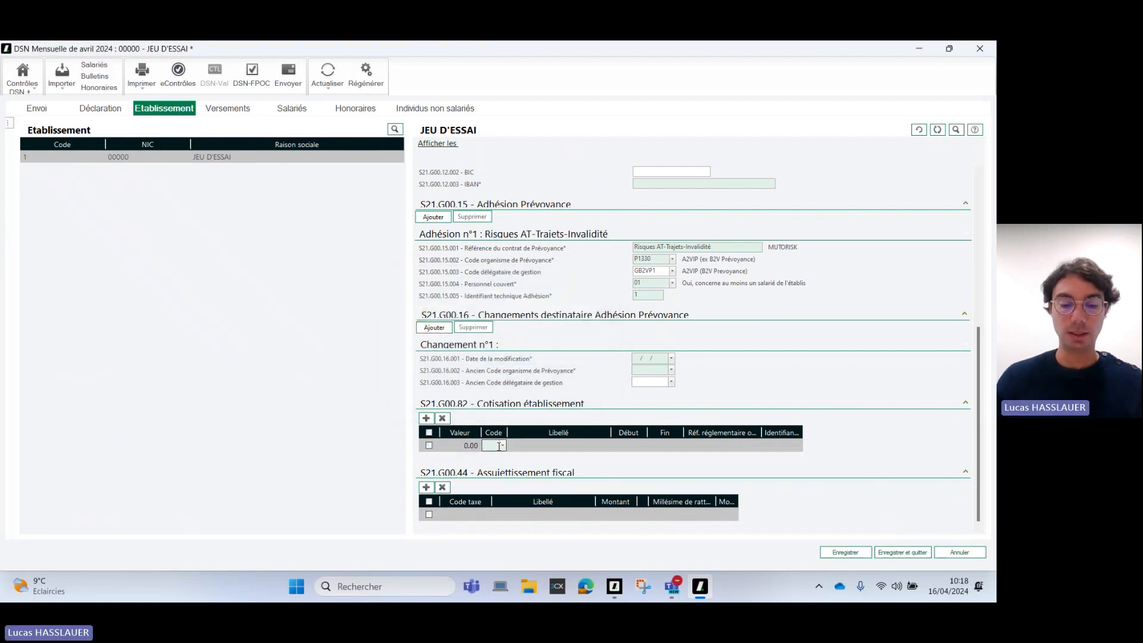
pyautogui.write('0')
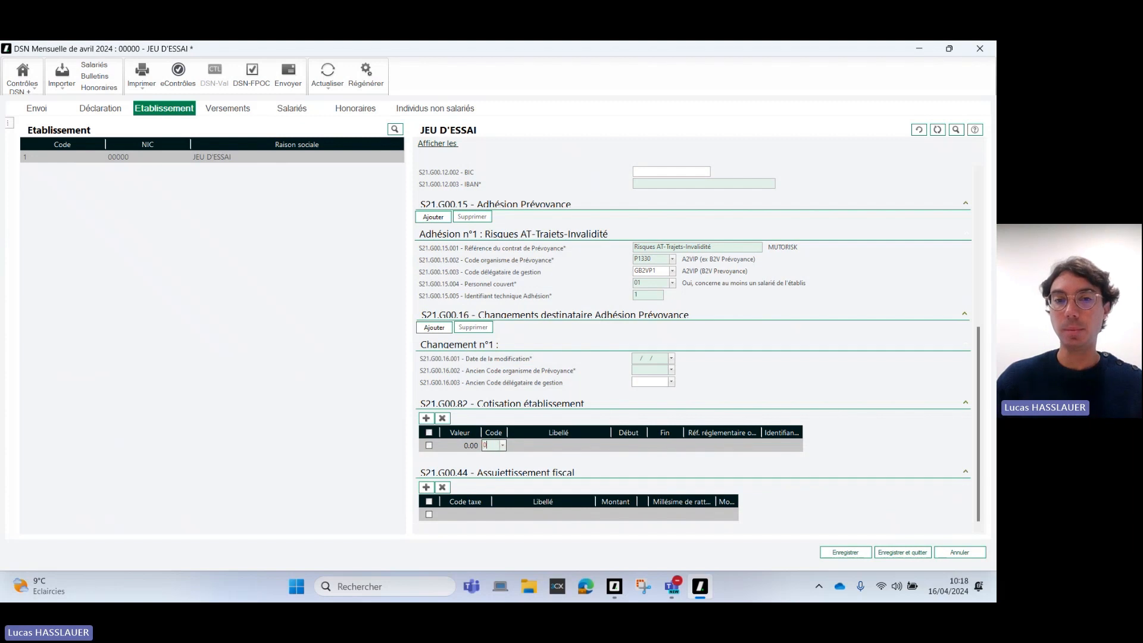
pyautogui.write('60')
pyautogui.click(535, 448)
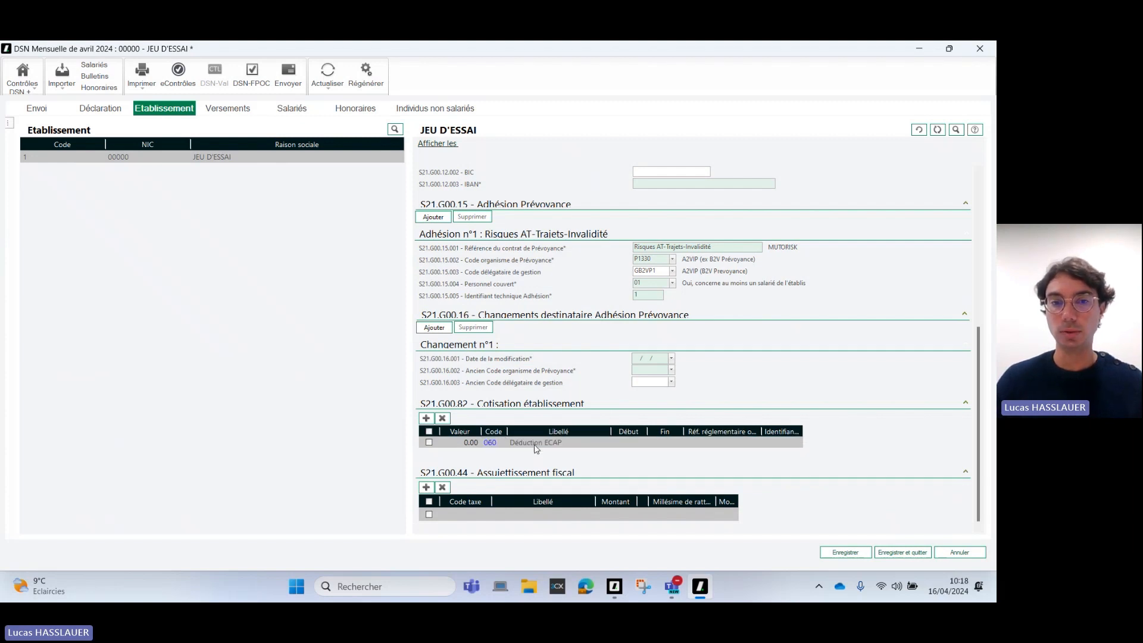
pyautogui.click(462, 442)
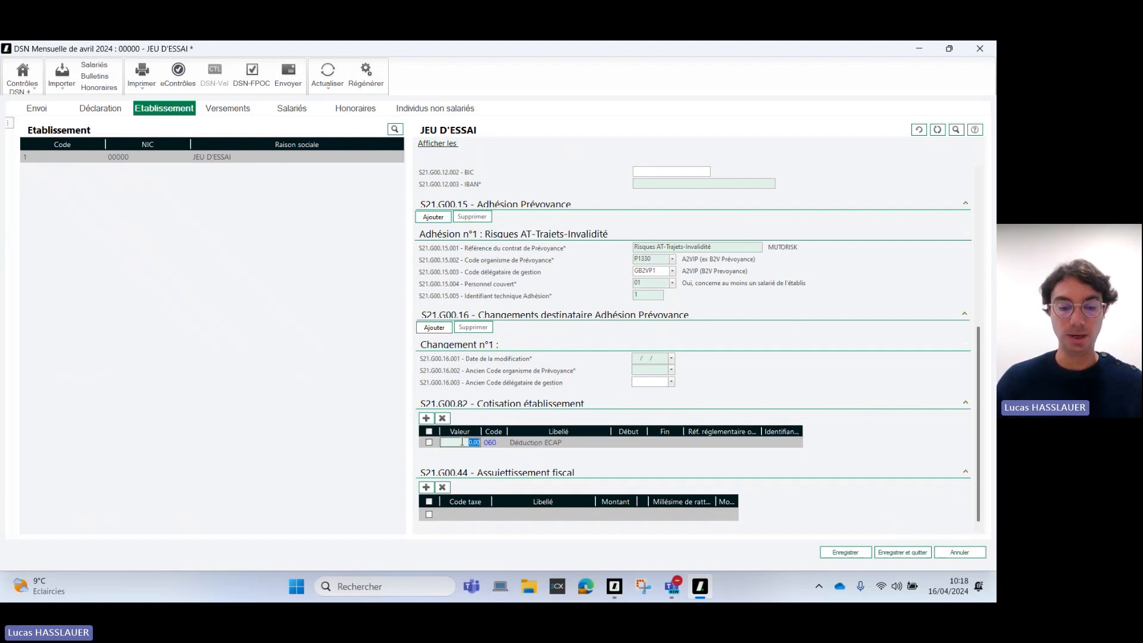
pyautogui.write('391.')
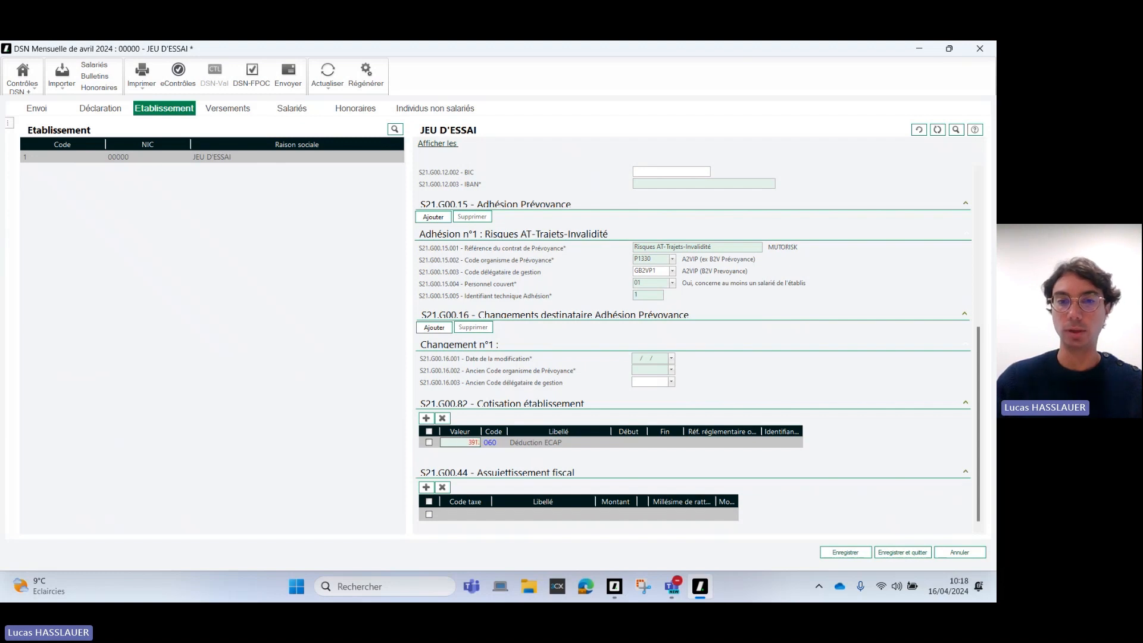
pyautogui.write('68')
# - Set the Déduction ECAP line's period from 01/01/2024 to 31/12/2024
pyautogui.click(630, 443)
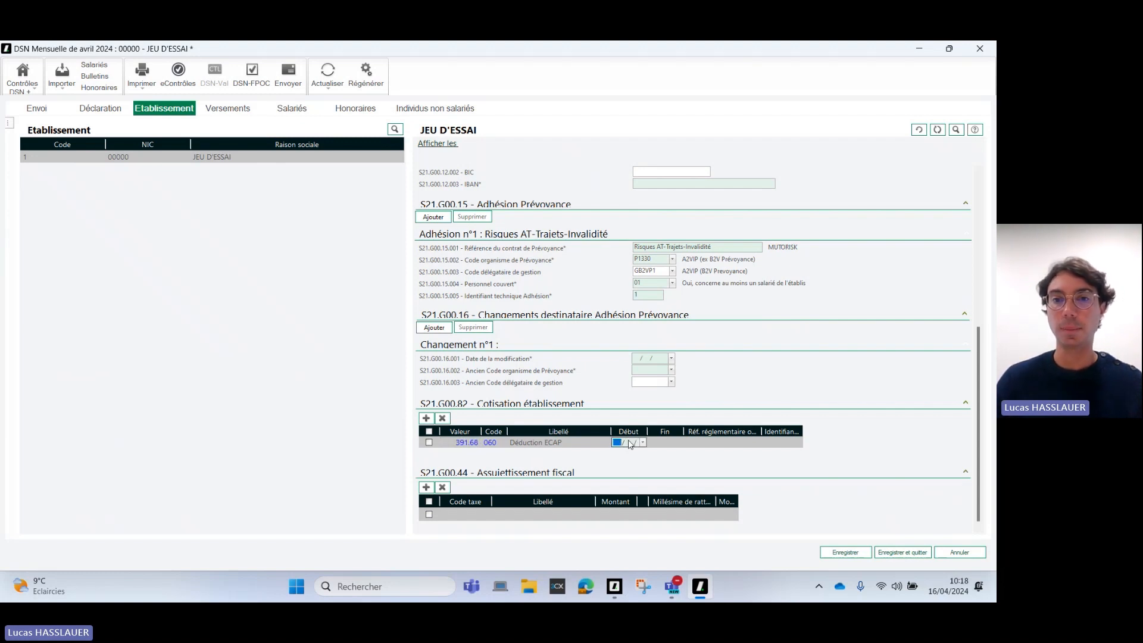
pyautogui.write('01/ /')
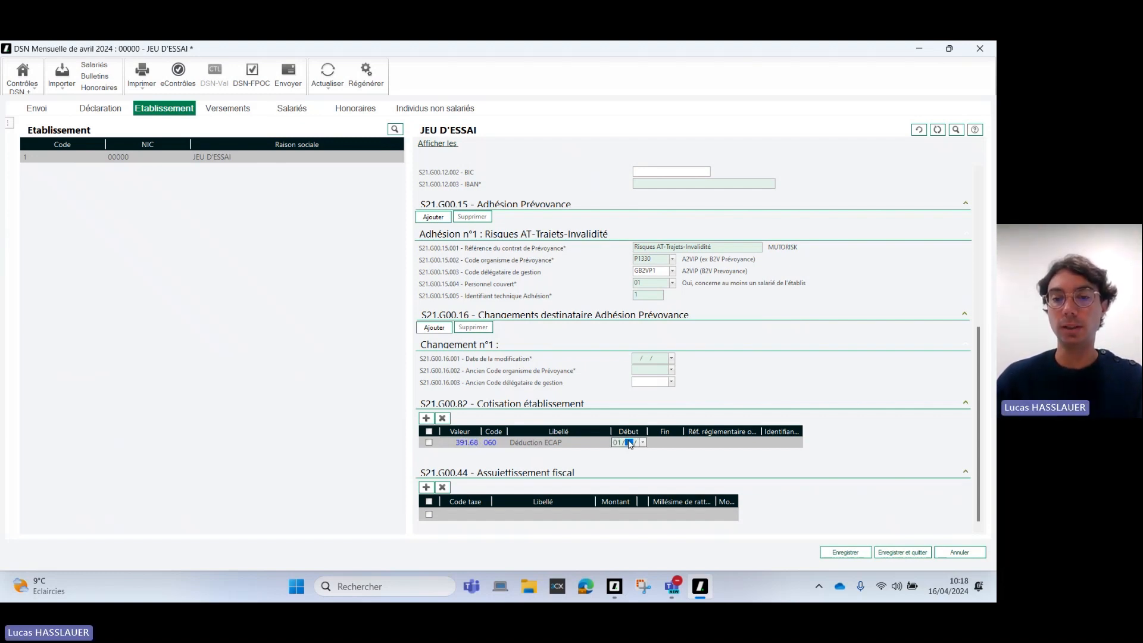
pyautogui.write('04')
pyautogui.write('2024')
pyautogui.press('Tab')
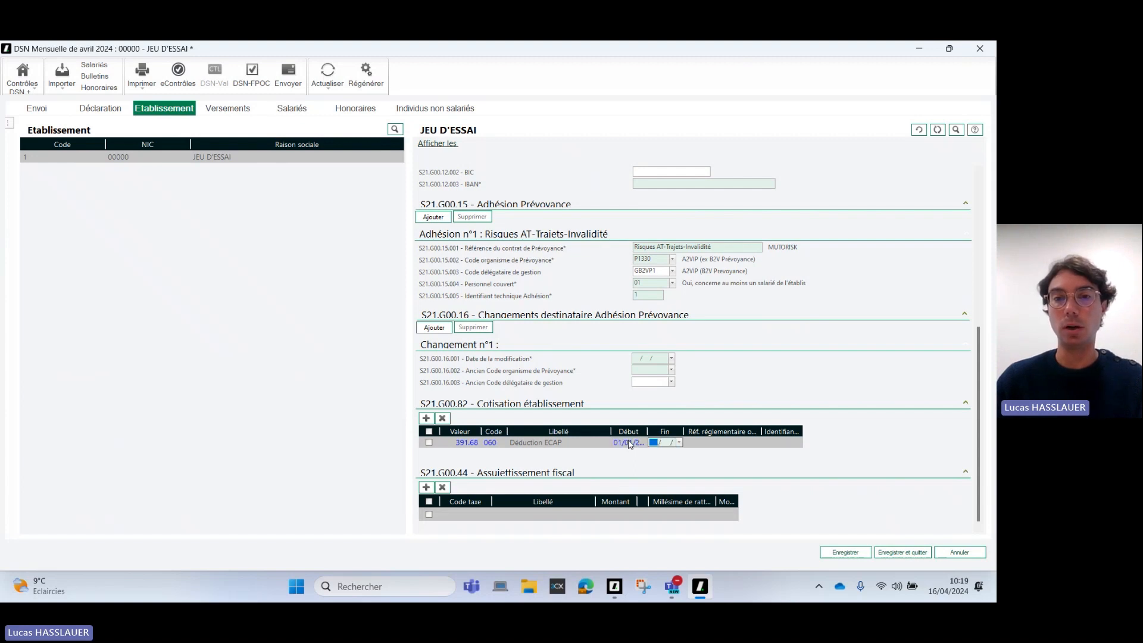
pyautogui.write('3112')
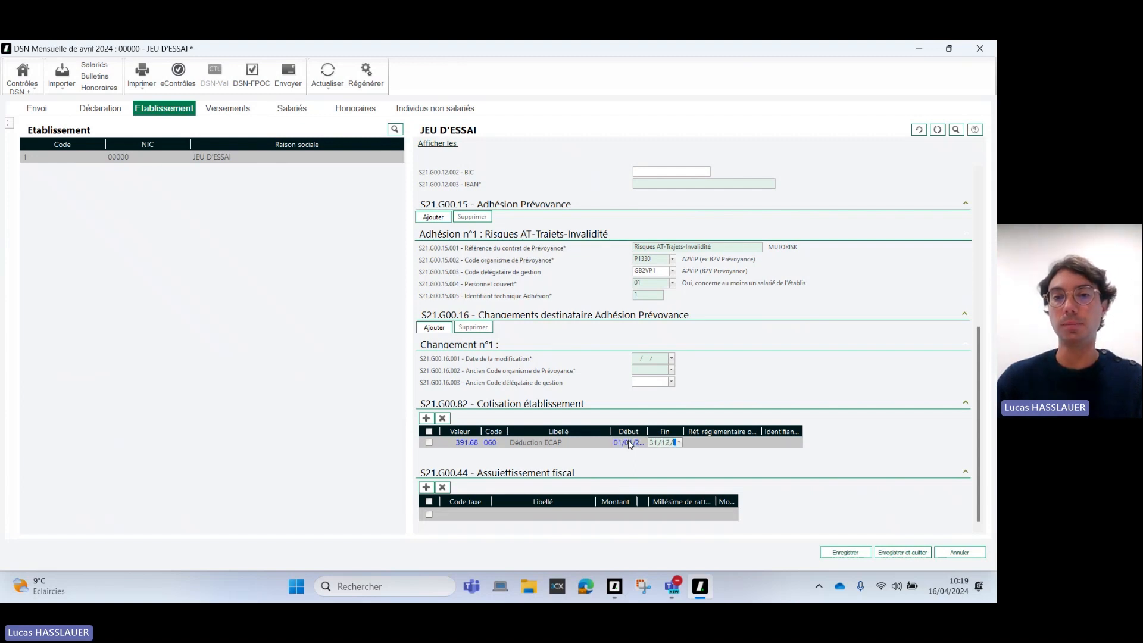
pyautogui.write('2024')
pyautogui.click(695, 442)
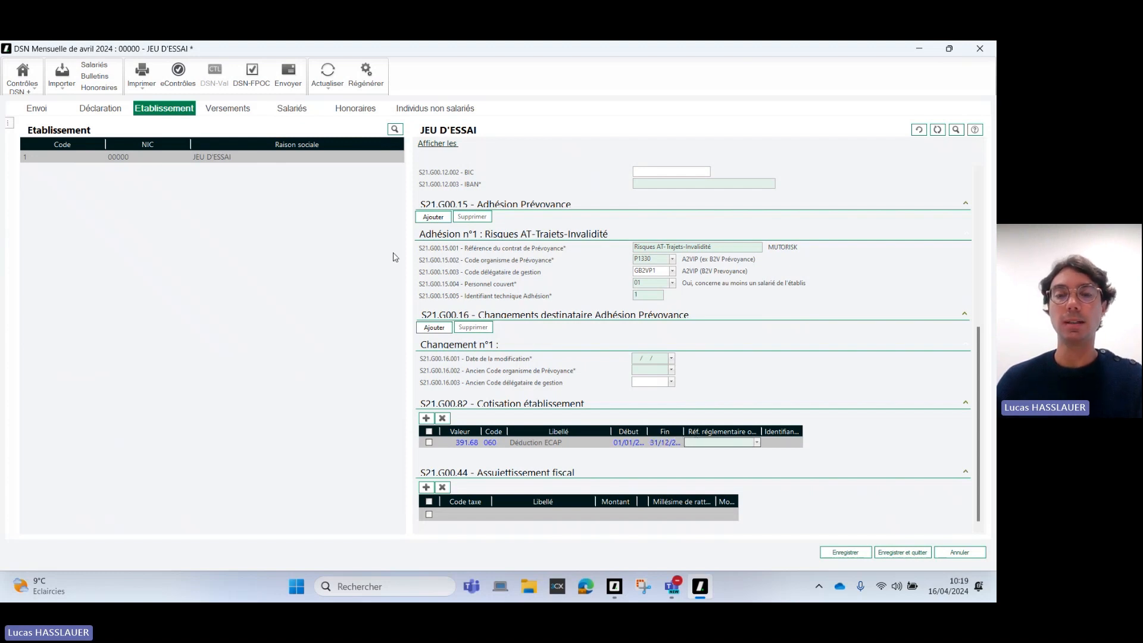
# - Copy the Urssaf Ile-de-France organisation identifier from its payment record and return to the establishment data
pyautogui.click(228, 109)
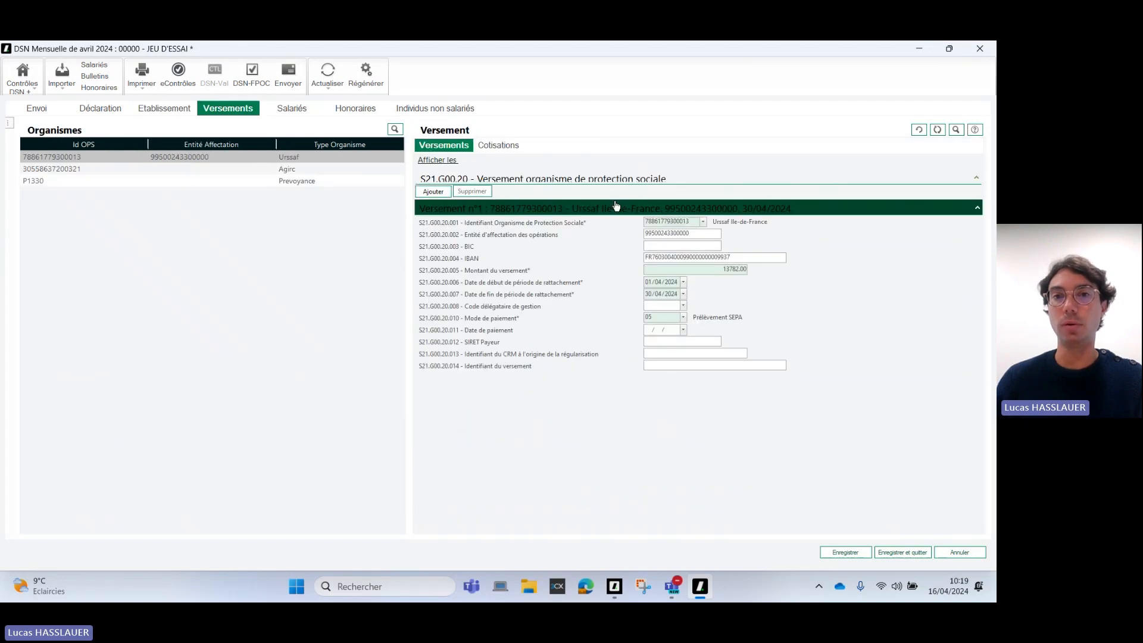
pyautogui.click(690, 221)
pyautogui.hotkey('ctrl', 'c')
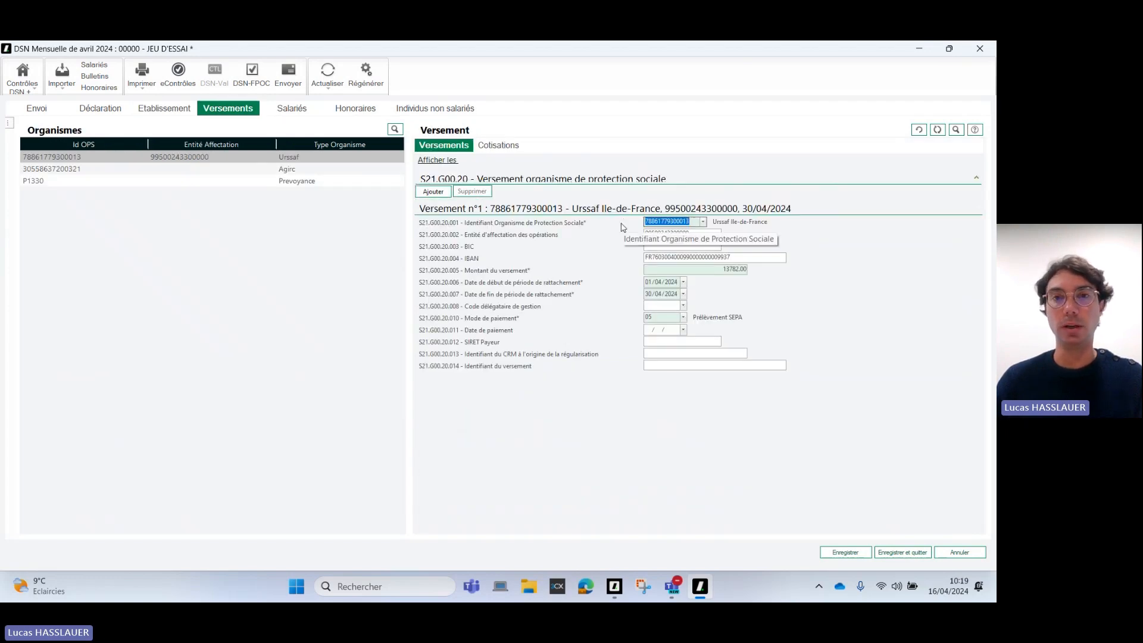
pyautogui.click(182, 113)
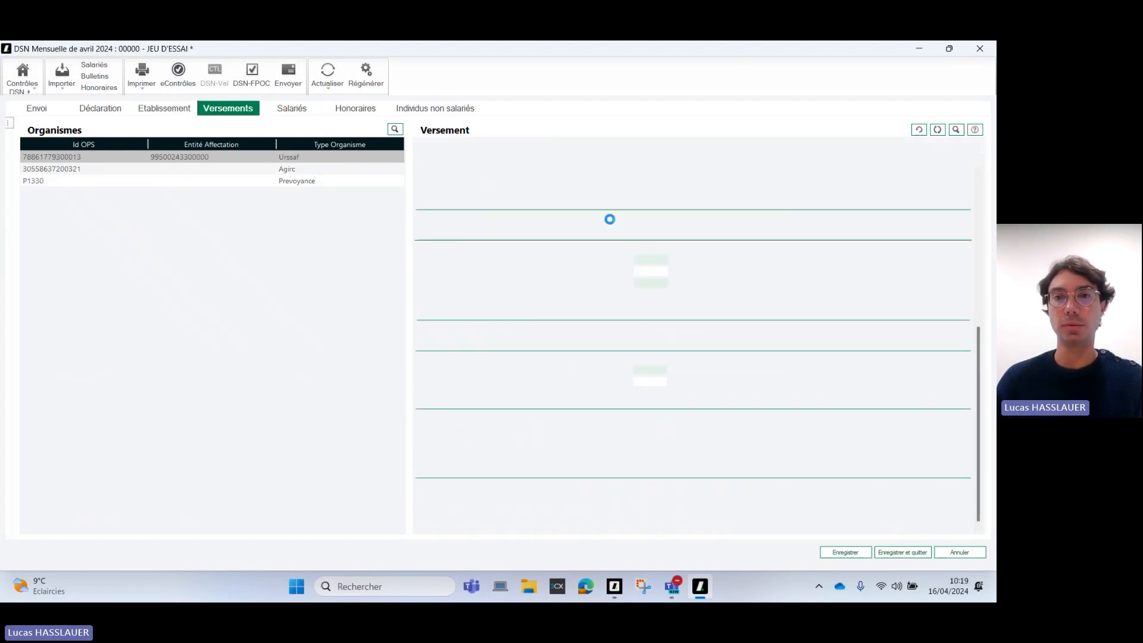
# - Paste the copied Urssaf identifier as the regulatory reference of the Déduction ECAP line
pyautogui.scroll(-1, 981, 259)
pyautogui.scroll(-5, 981, 259)
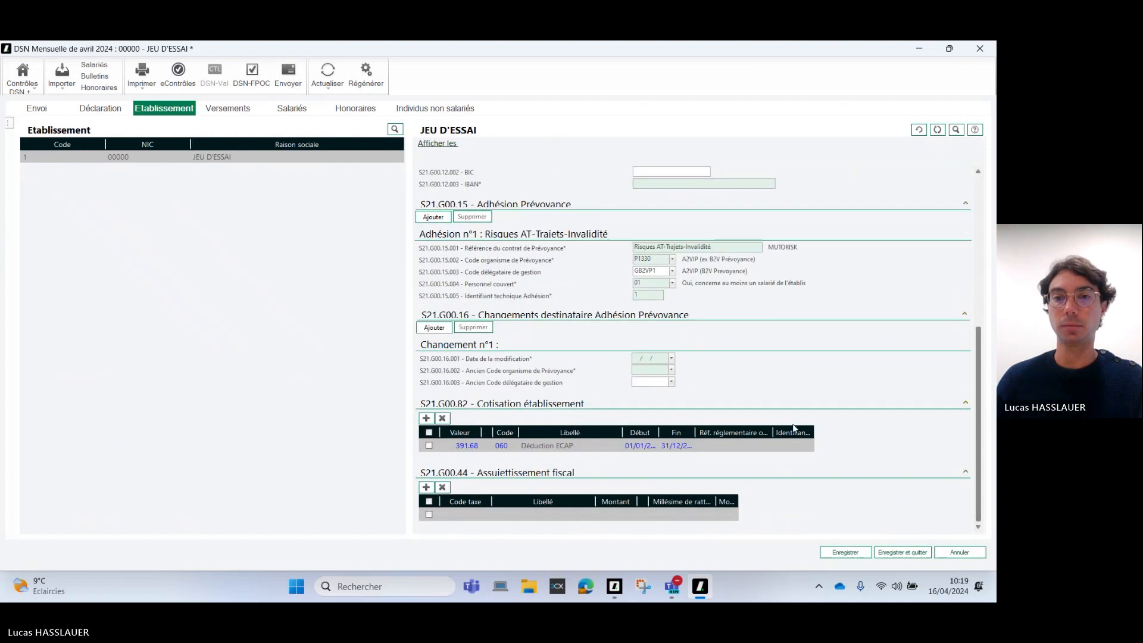
pyautogui.click(732, 445)
pyautogui.hotkey('ctrl', 'v')
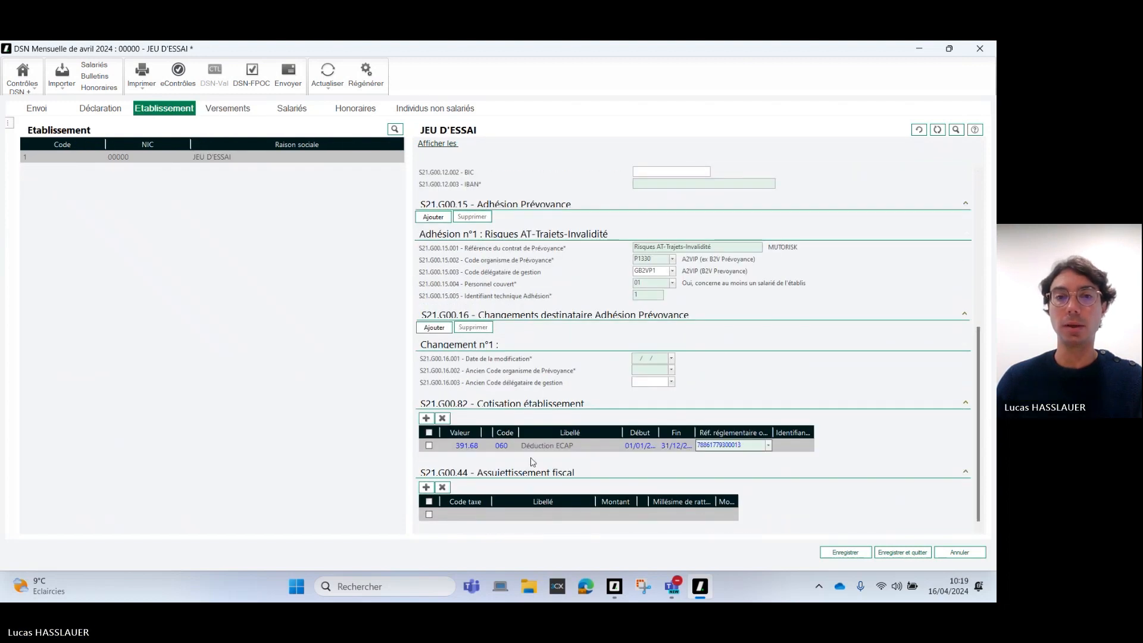
# - Add two blank establishment contribution lines and give the first one code 061 (Déduction de sous-traitance) and a value of 1000
pyautogui.click(426, 418)
pyautogui.click(427, 418)
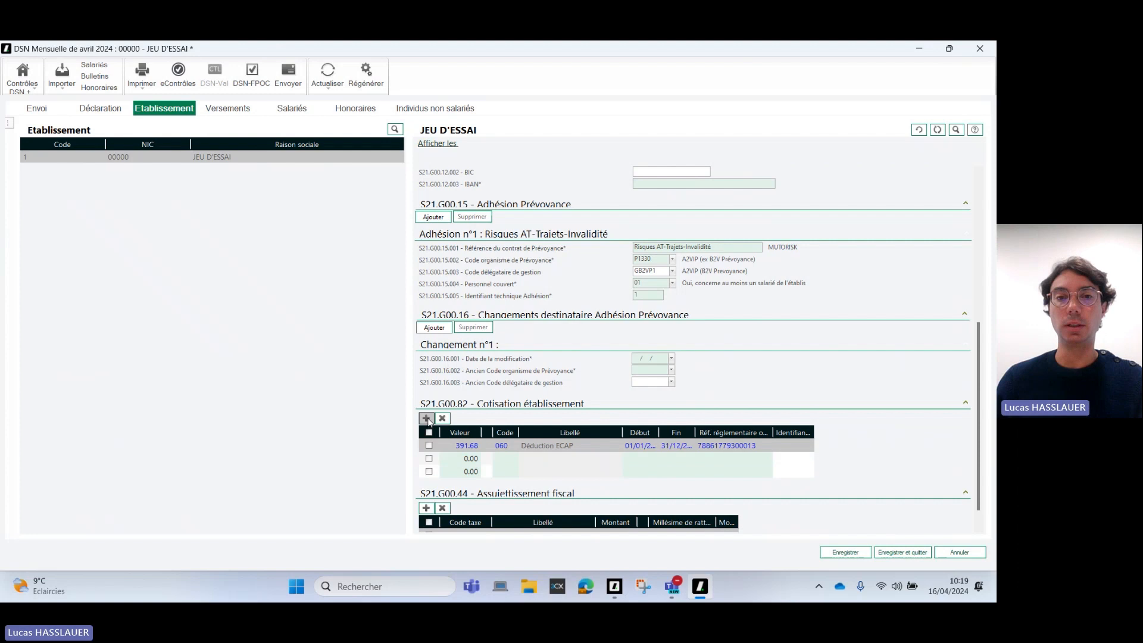
pyautogui.click(501, 459)
pyautogui.write('061')
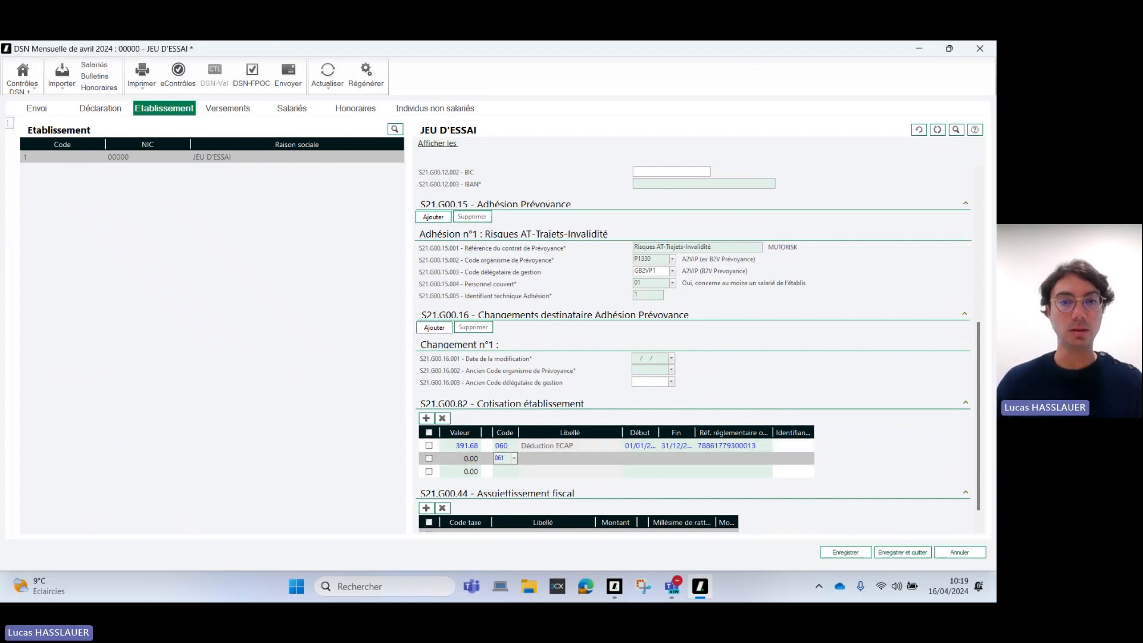
pyautogui.press('Return')
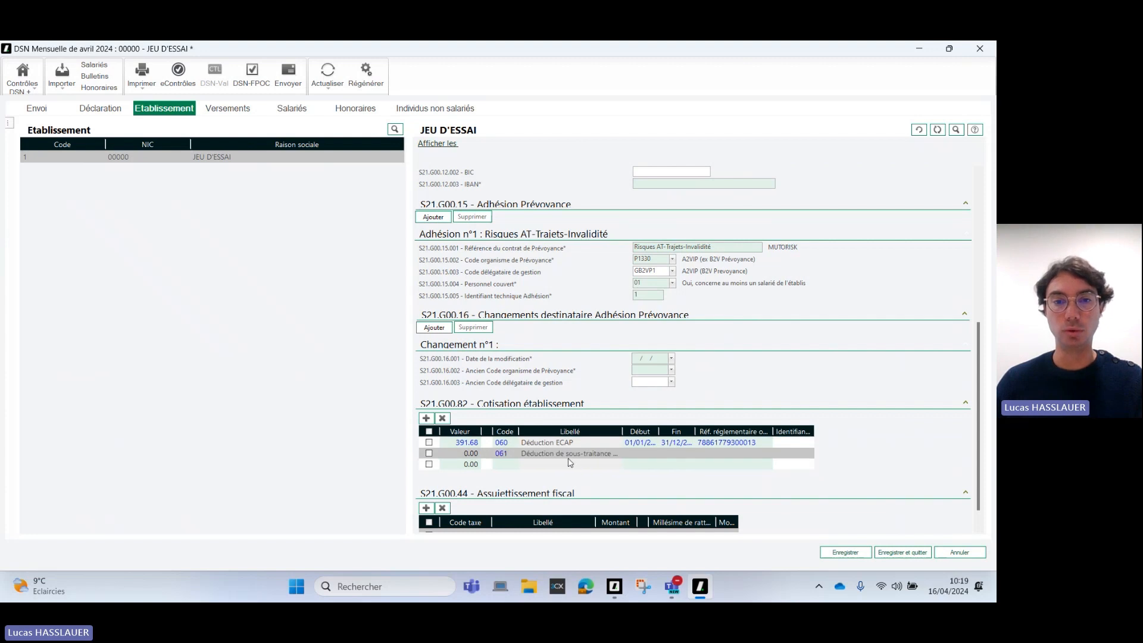
pyautogui.click(450, 454)
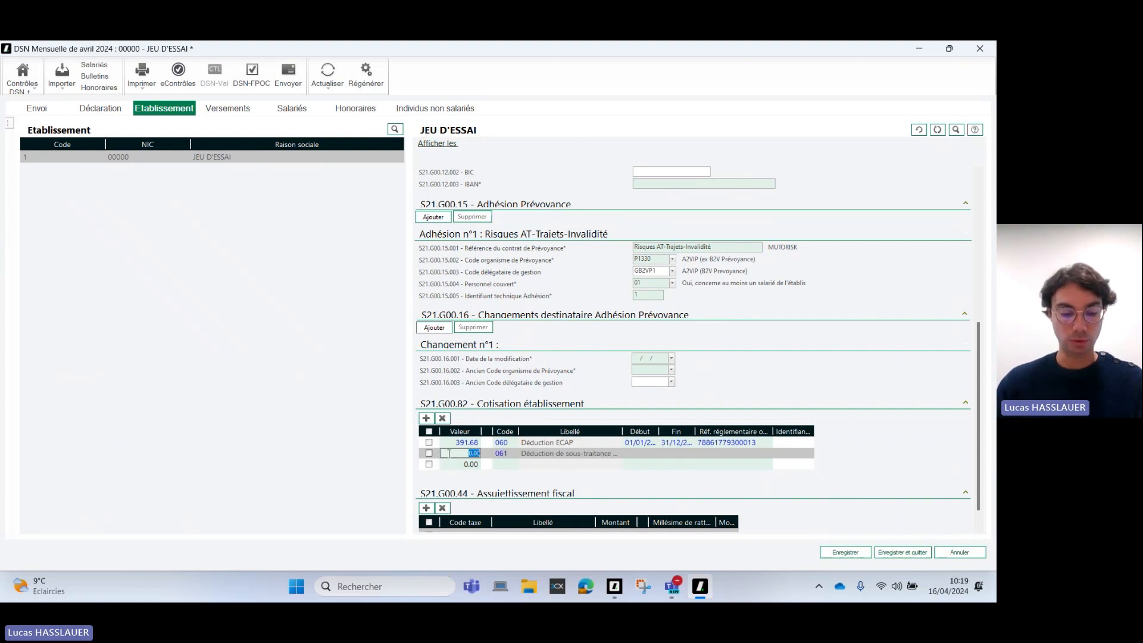
pyautogui.write('100')
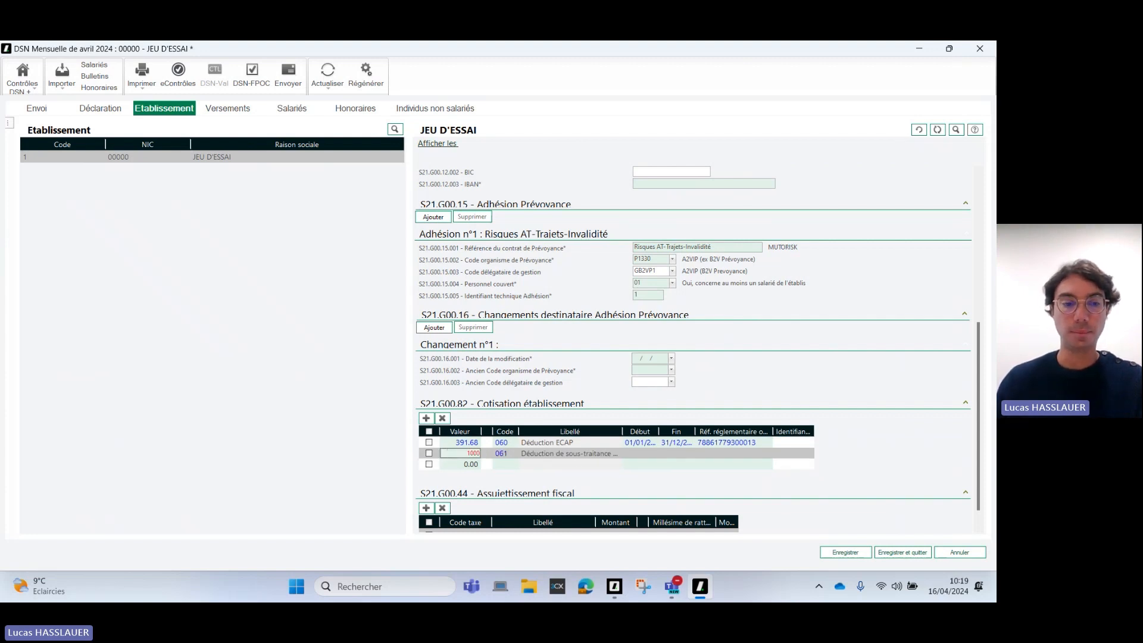
# - Copy the Déduction ECAP line's period, 01/01/2023 to 31/12/2023, and its Urssaf reference to the code 061 line
pyautogui.click(642, 444)
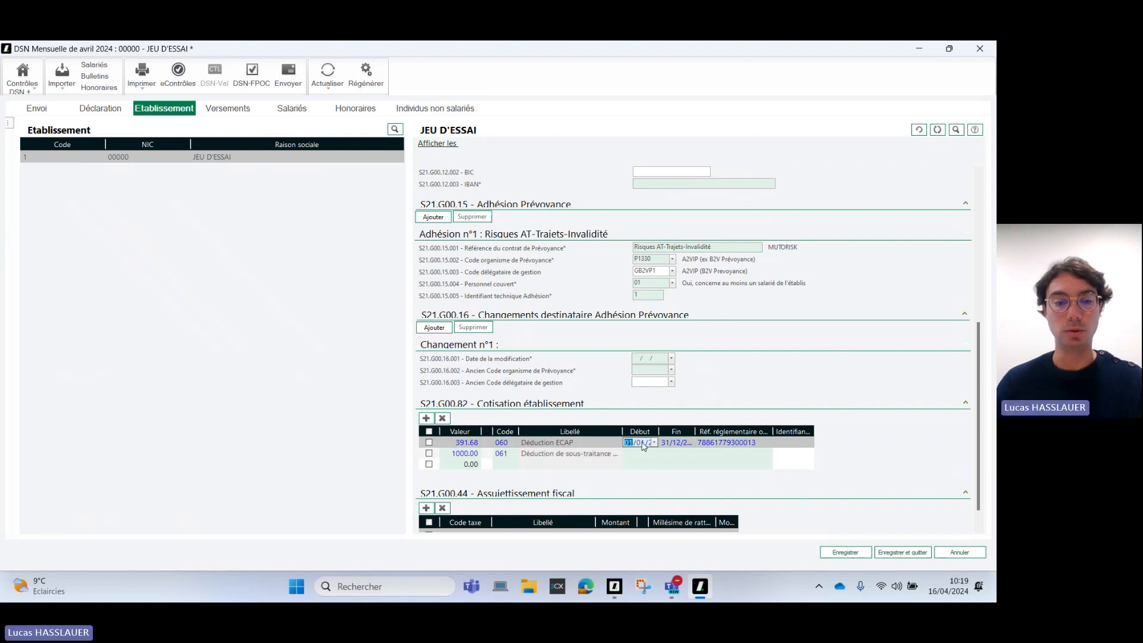
pyautogui.click(684, 444)
pyautogui.click(677, 457)
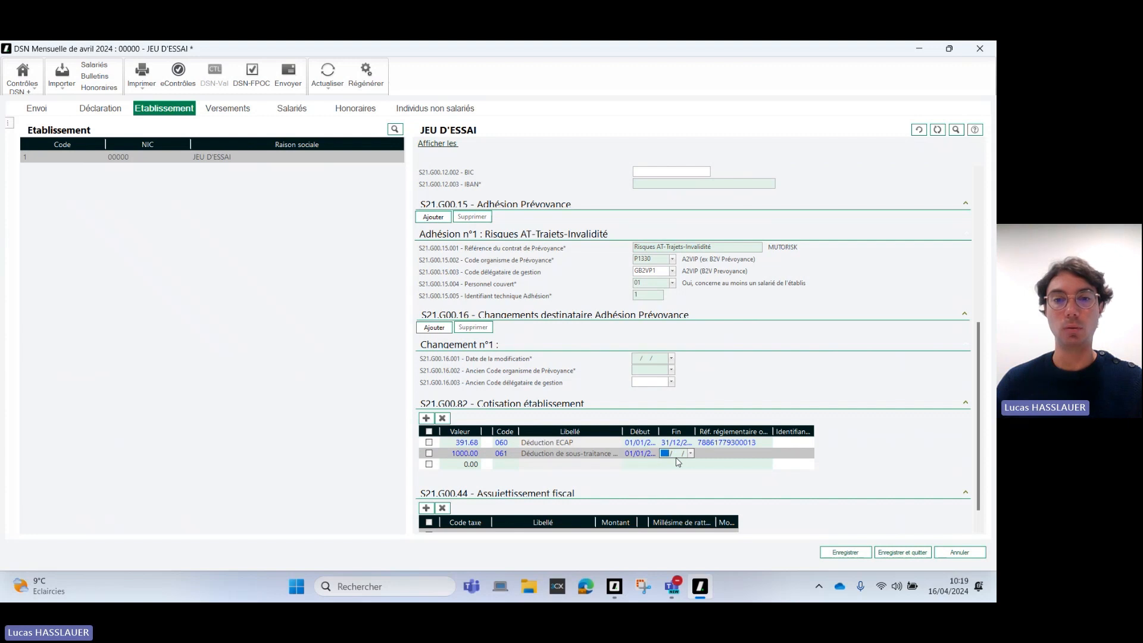
pyautogui.click(722, 445)
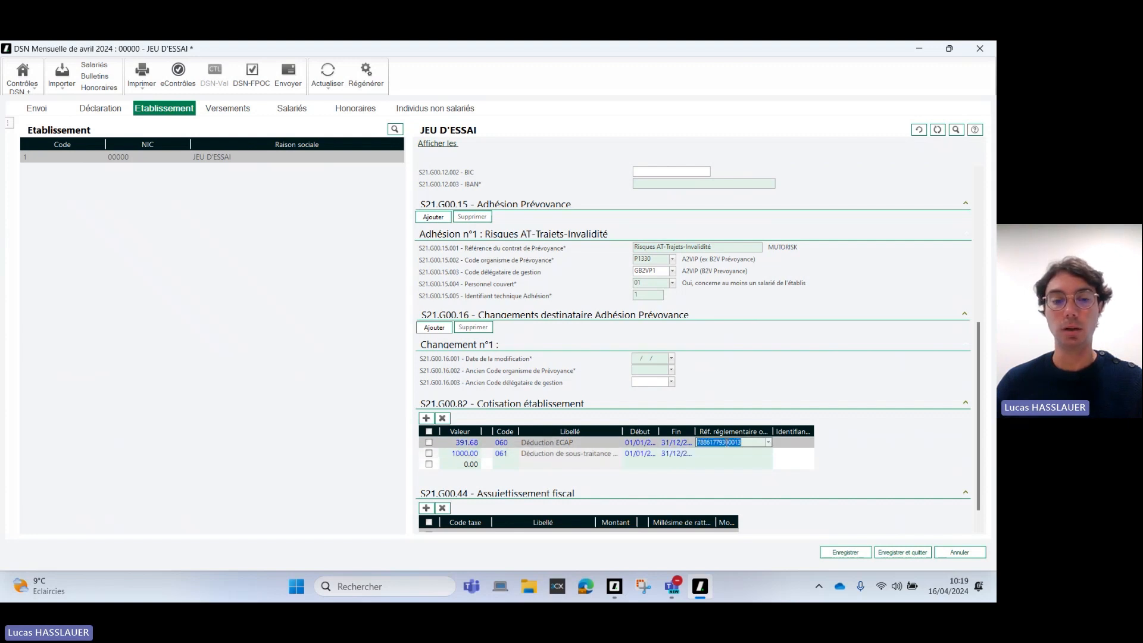
pyautogui.click(727, 453)
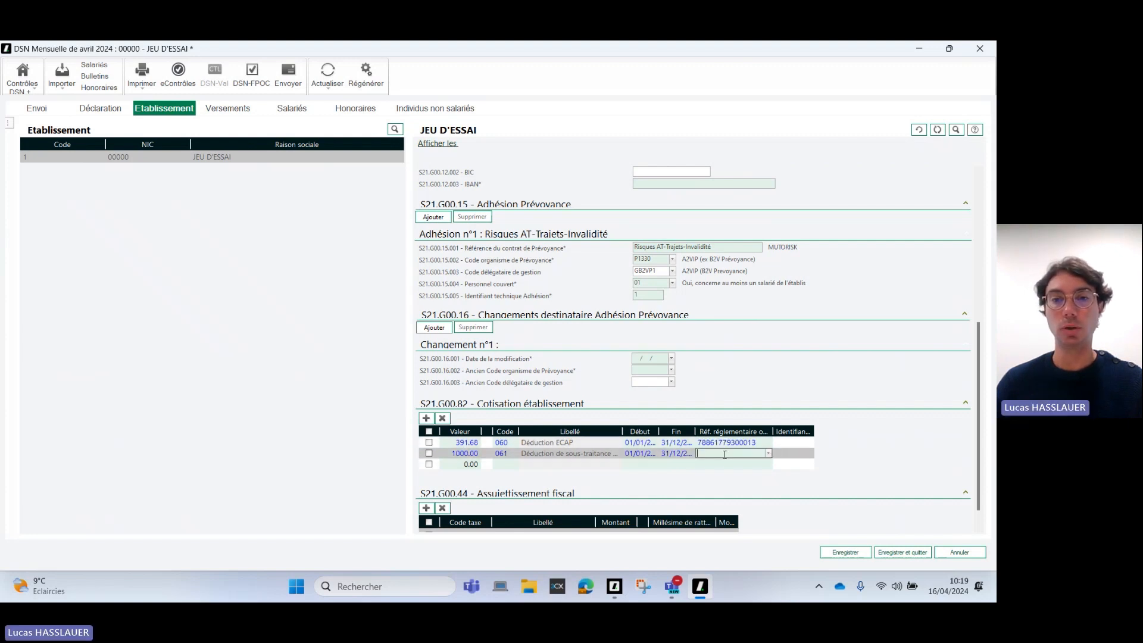
# - Give the remaining blank contribution line code 062 (Dépense déductible) and a value of 746.49
pyautogui.click(475, 468)
pyautogui.click(515, 466)
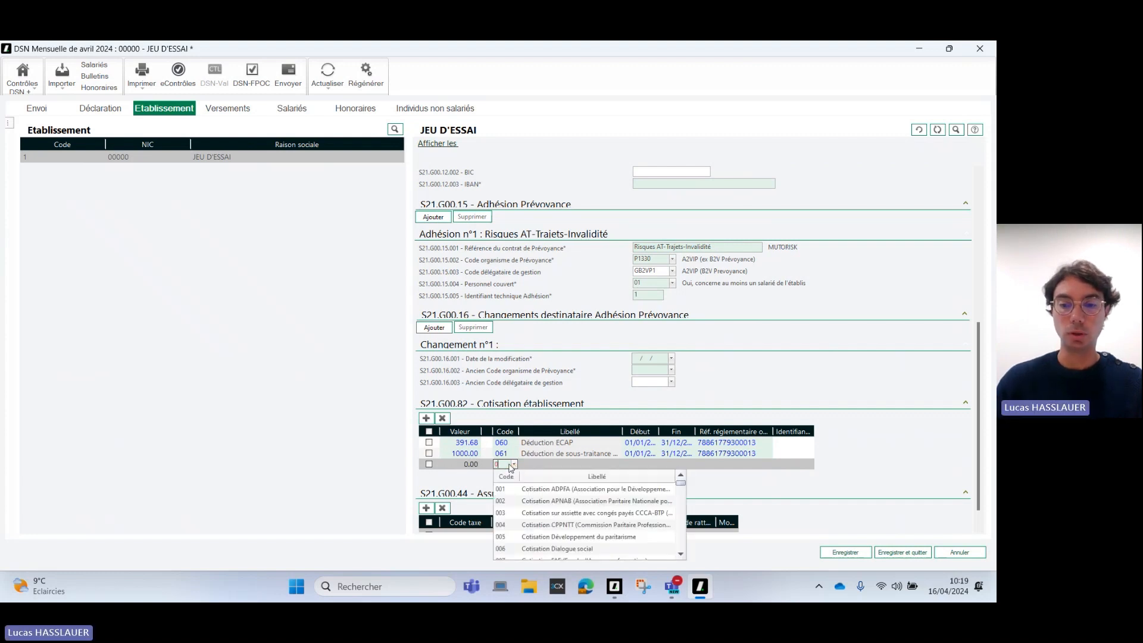
pyautogui.write('062')
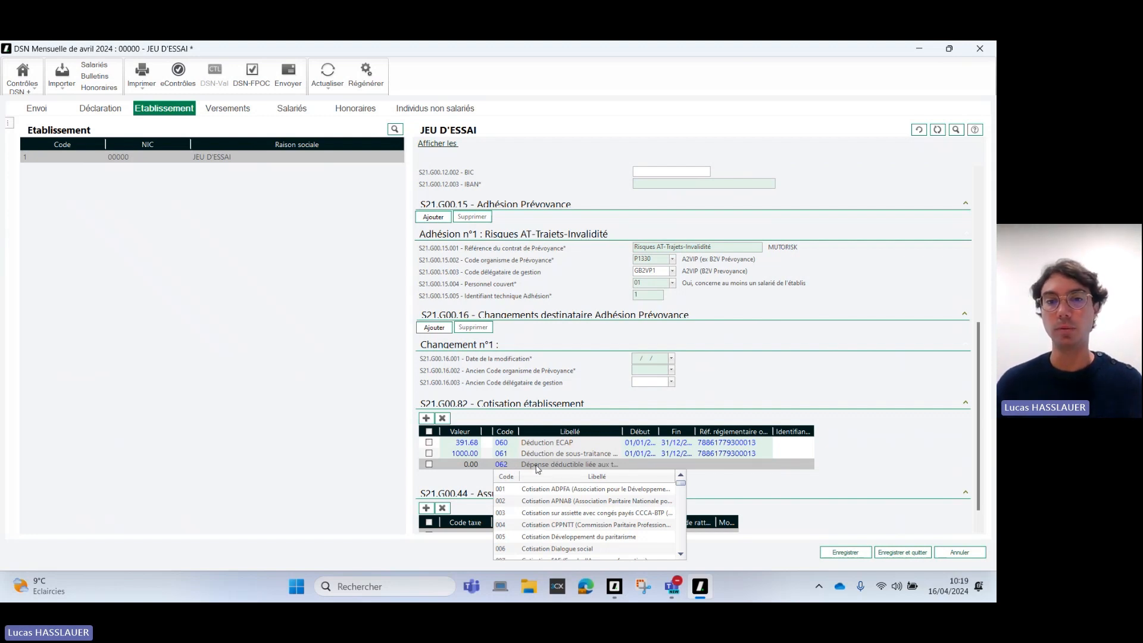
pyautogui.click(482, 470)
pyautogui.click(470, 465)
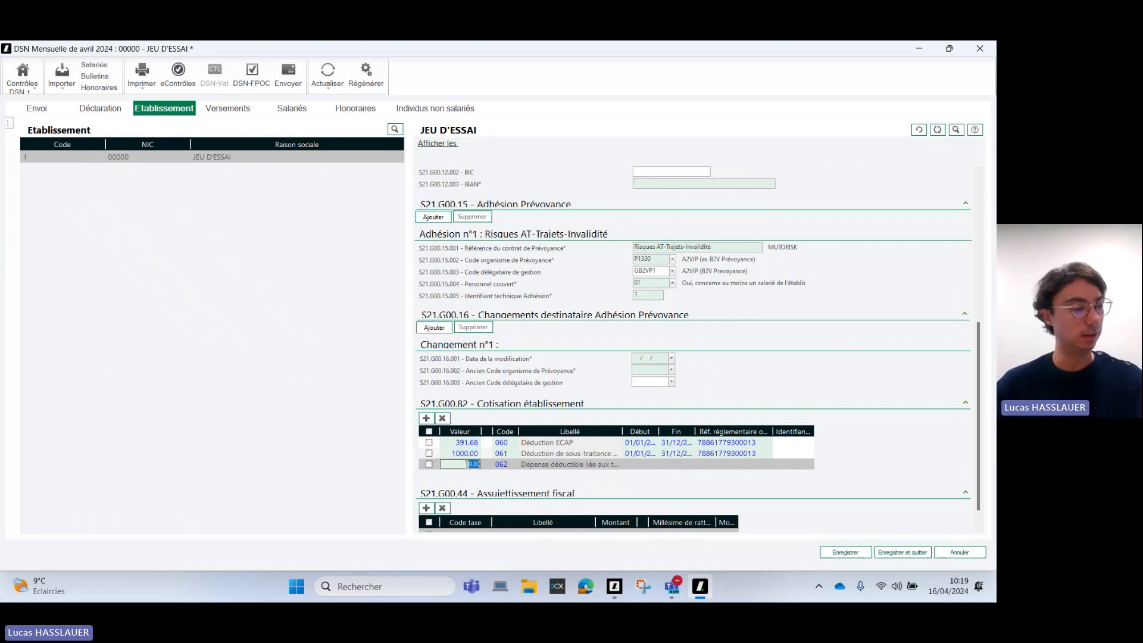
pyautogui.write('7')
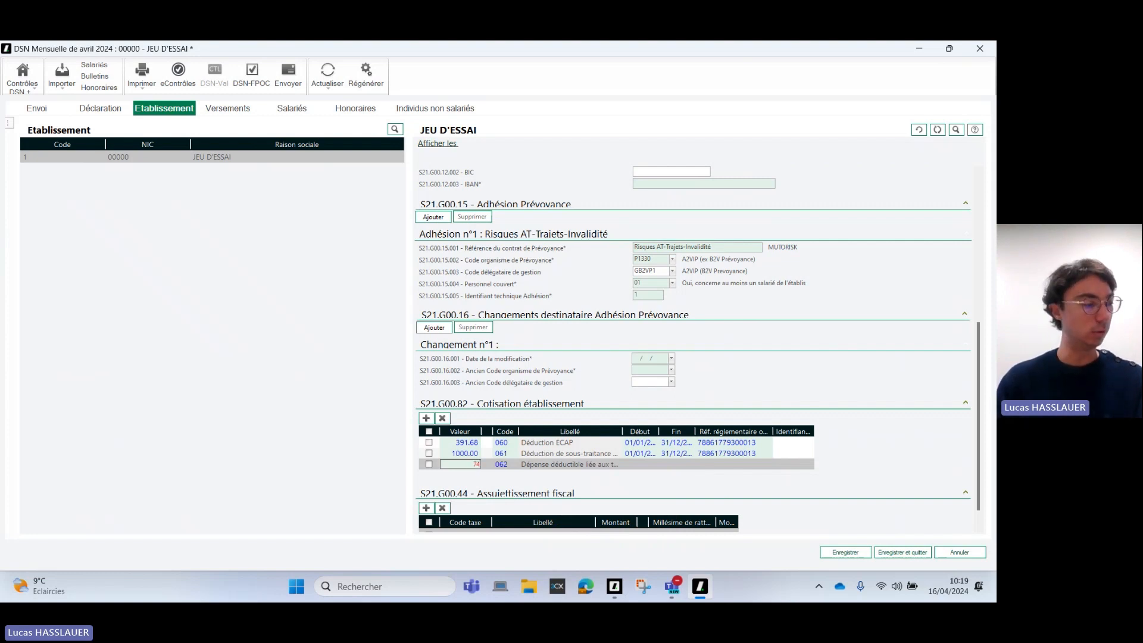
pyautogui.write('46.49')
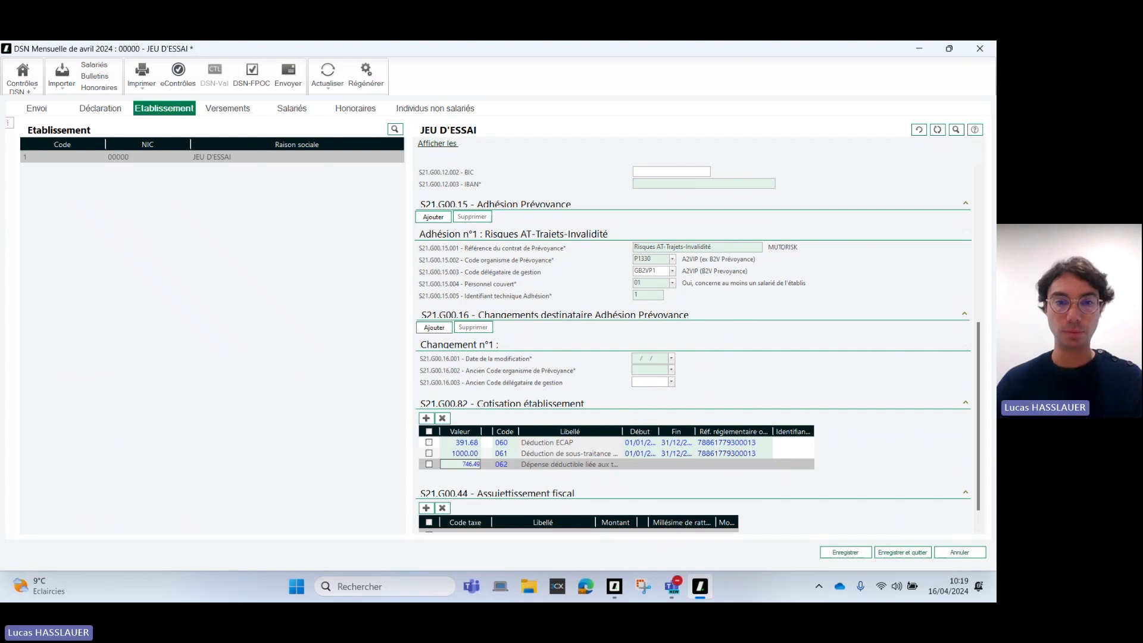
# - Copy the period 01/01/2023 to 31/12/2023 and the Urssaf reference from line 061 to line 062, and widen the date columns
pyautogui.click(636, 466)
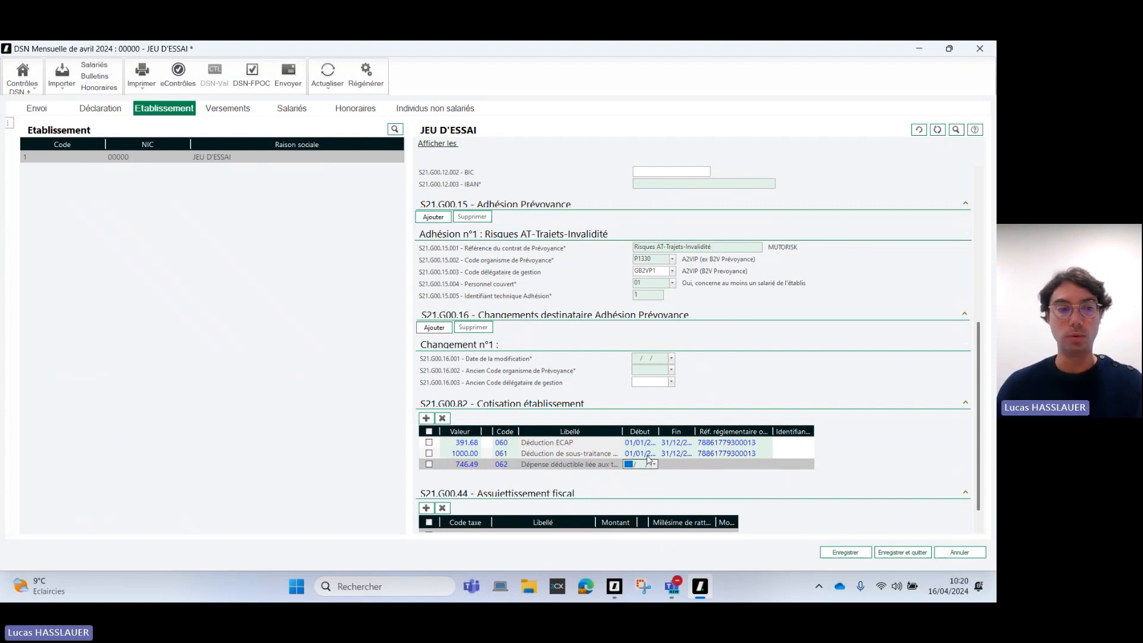
pyautogui.click(644, 453)
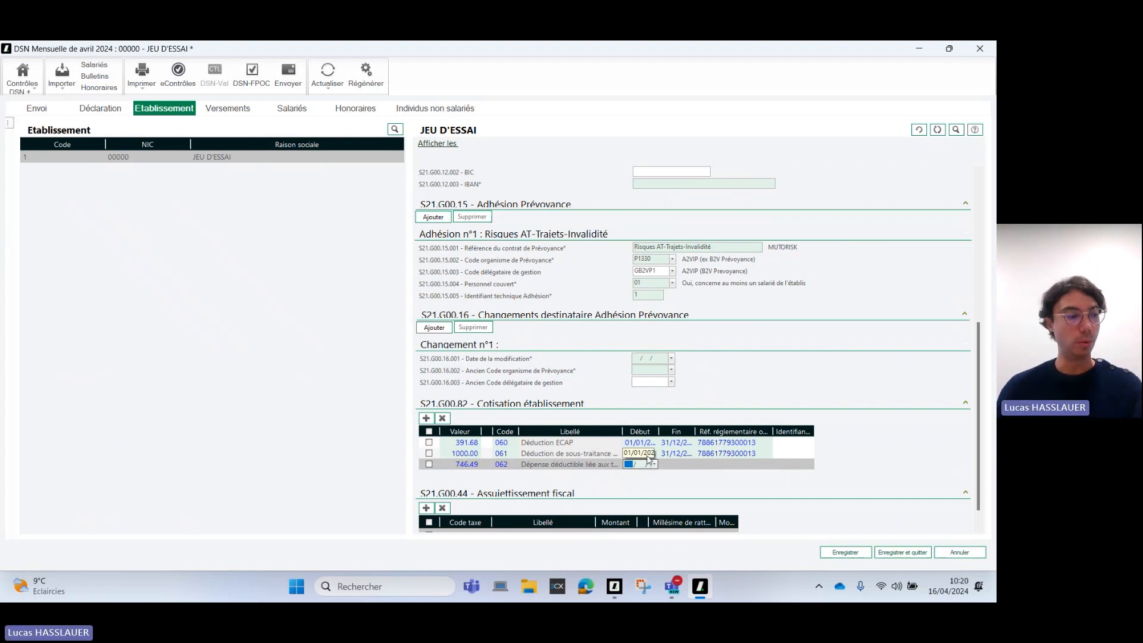
pyautogui.click(642, 463)
pyautogui.click(683, 453)
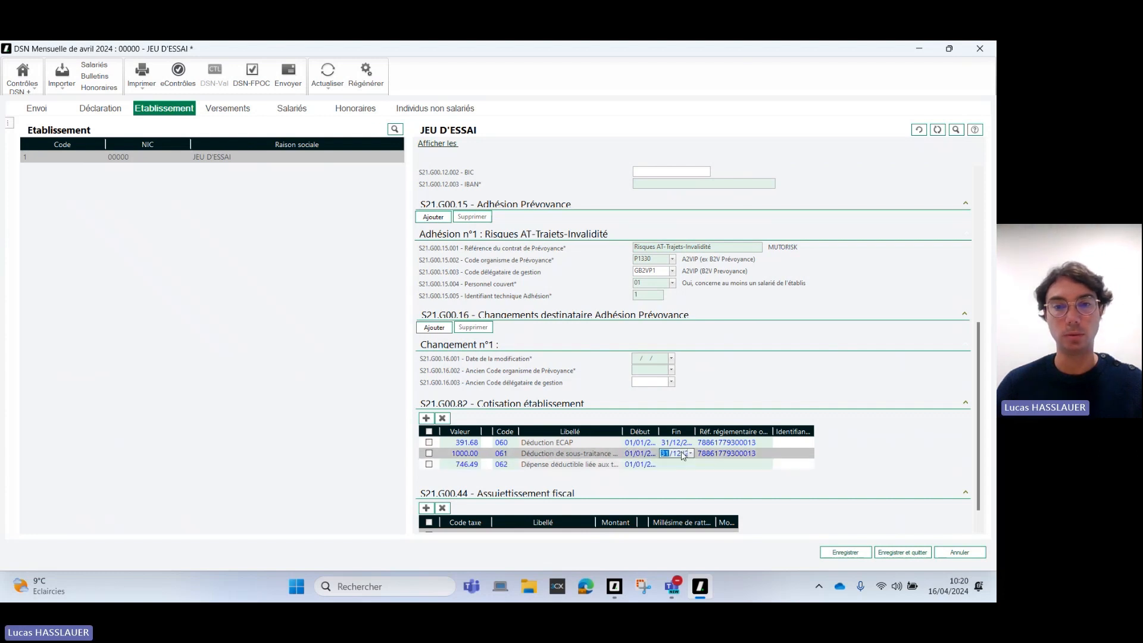
pyautogui.click(685, 464)
pyautogui.click(728, 454)
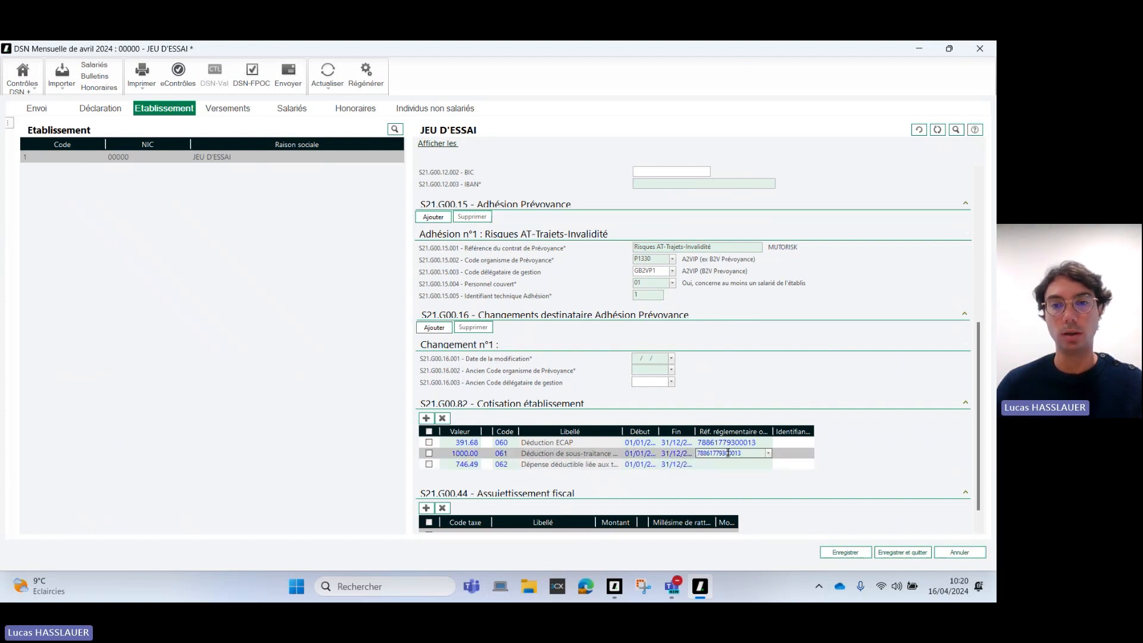
pyautogui.click(727, 464)
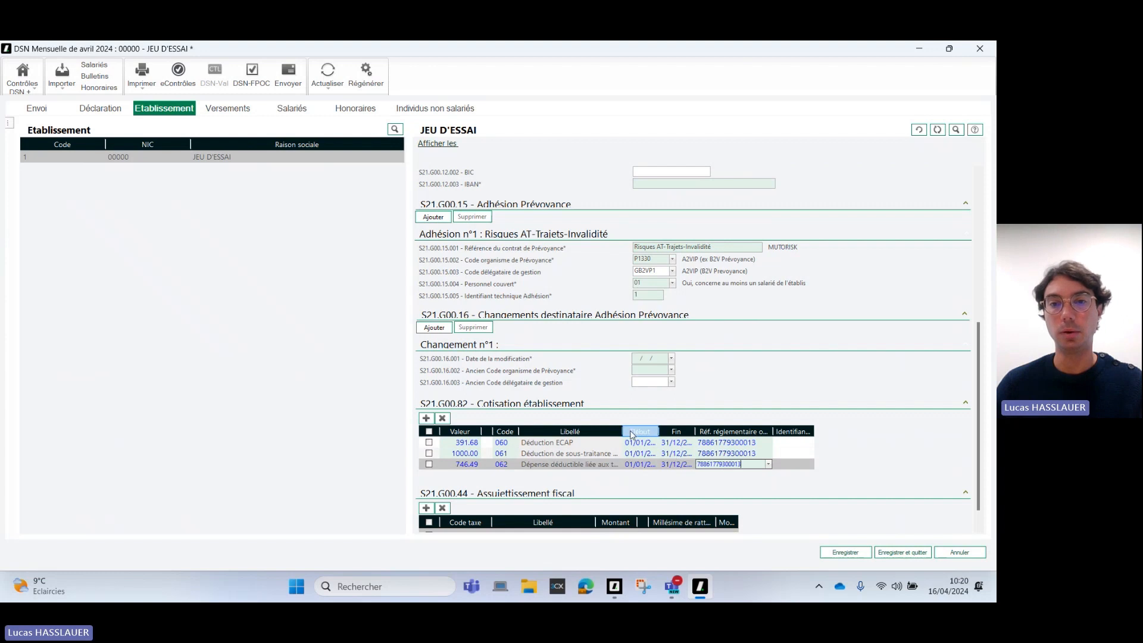
pyautogui.moveTo(658, 431); pyautogui.dragTo(762, 433)
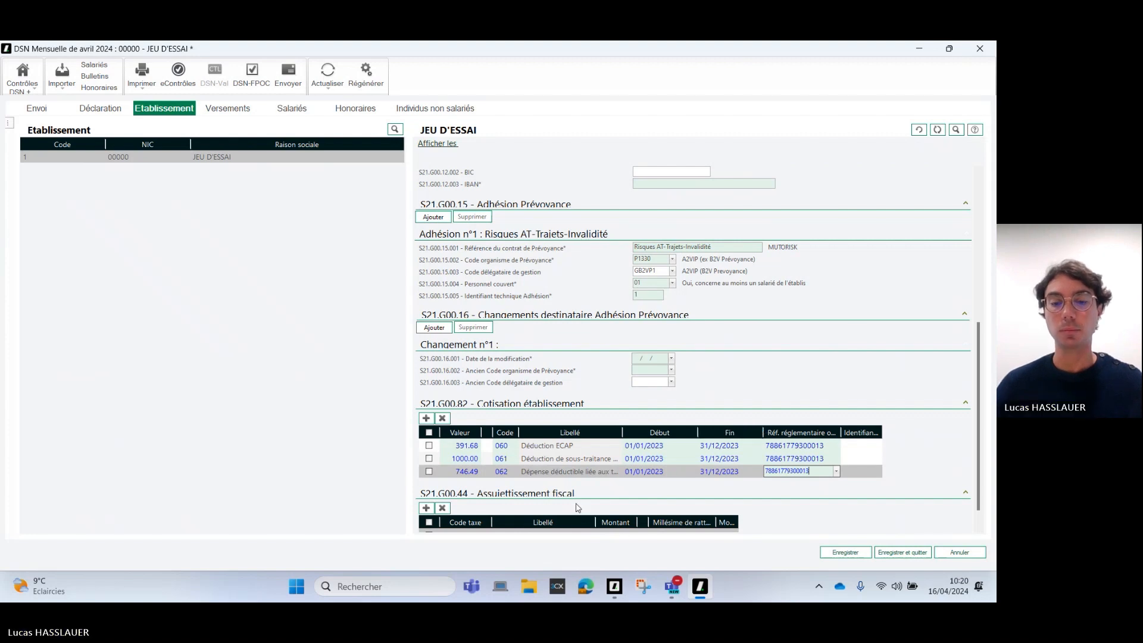
# - Add an establishment contribution line with code 065 (Contribution OETH brute) and a value of 7464
pyautogui.click(425, 418)
pyautogui.click(493, 485)
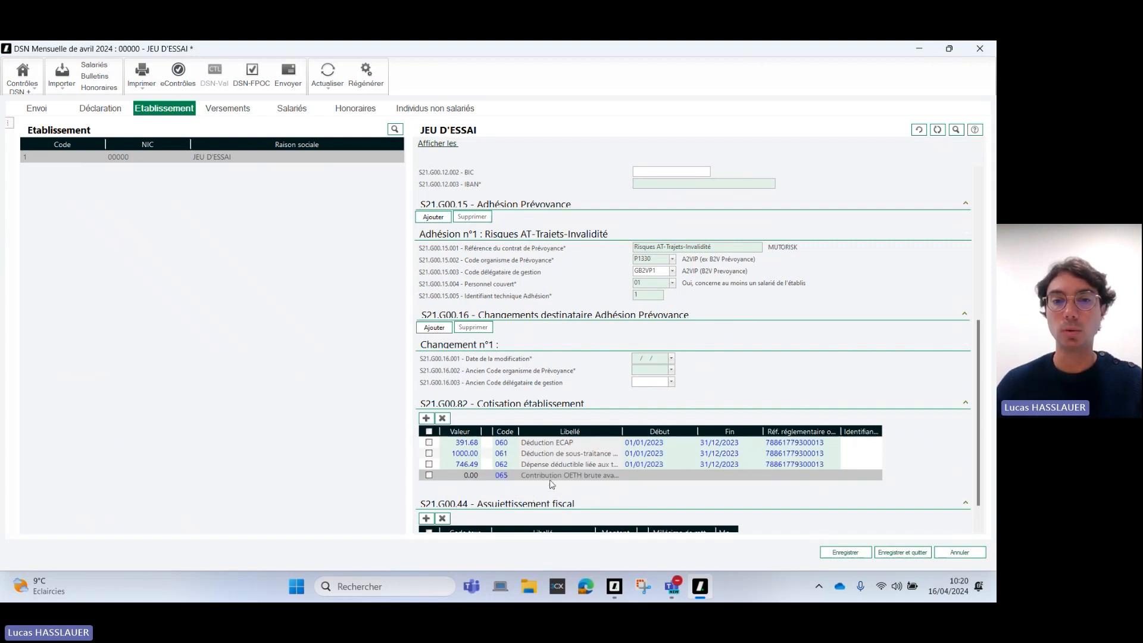
pyautogui.click(459, 474)
pyautogui.write('74')
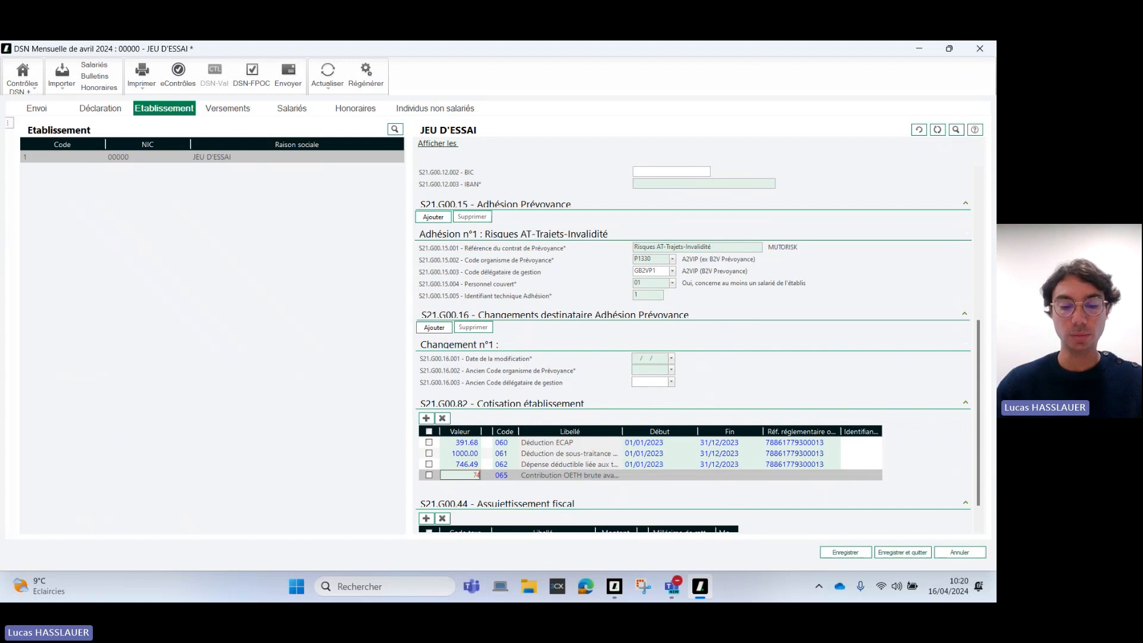
pyautogui.write('64')
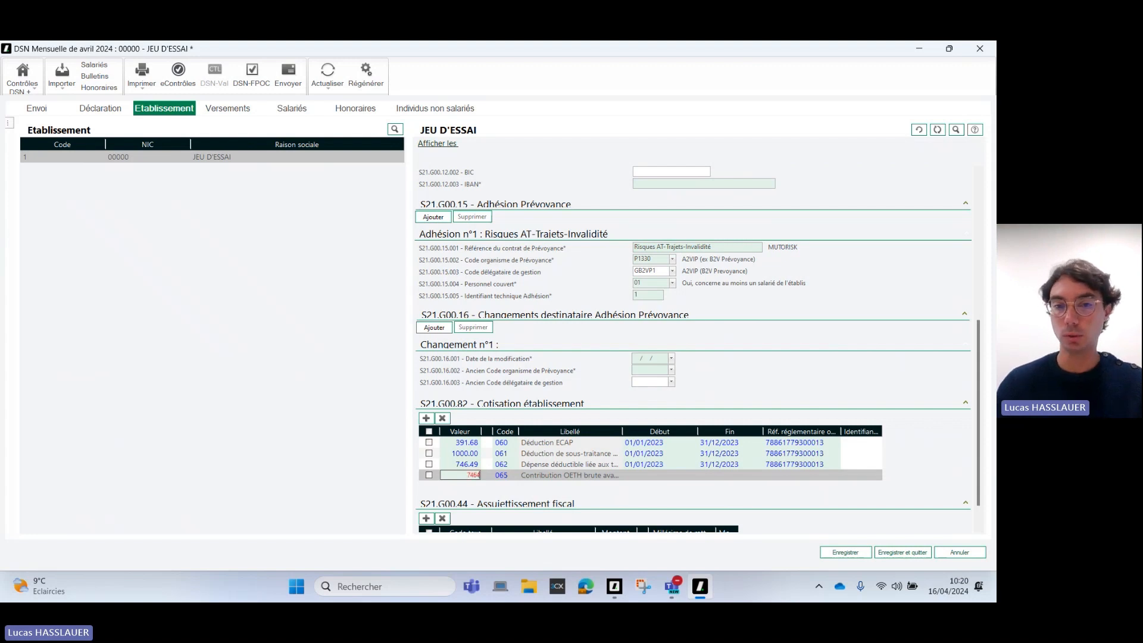
# - Copy the period 01/01/2023 to 31/12/2023 and the Urssaf reference from line 062 to the Contribution OETH brute line
pyautogui.click(655, 469)
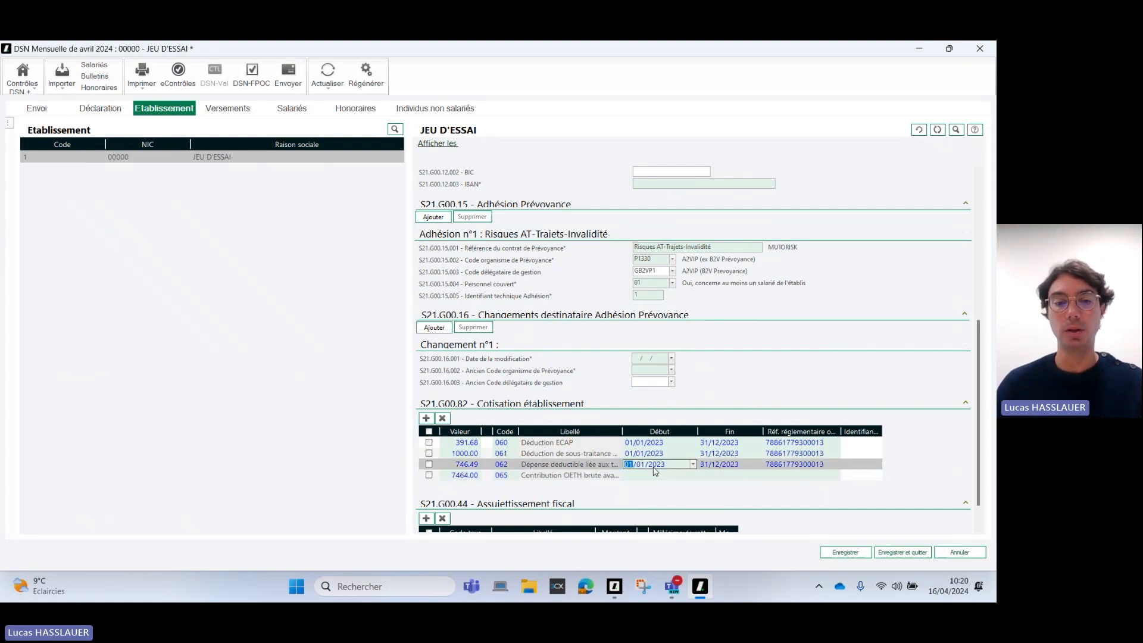
pyautogui.click(656, 475)
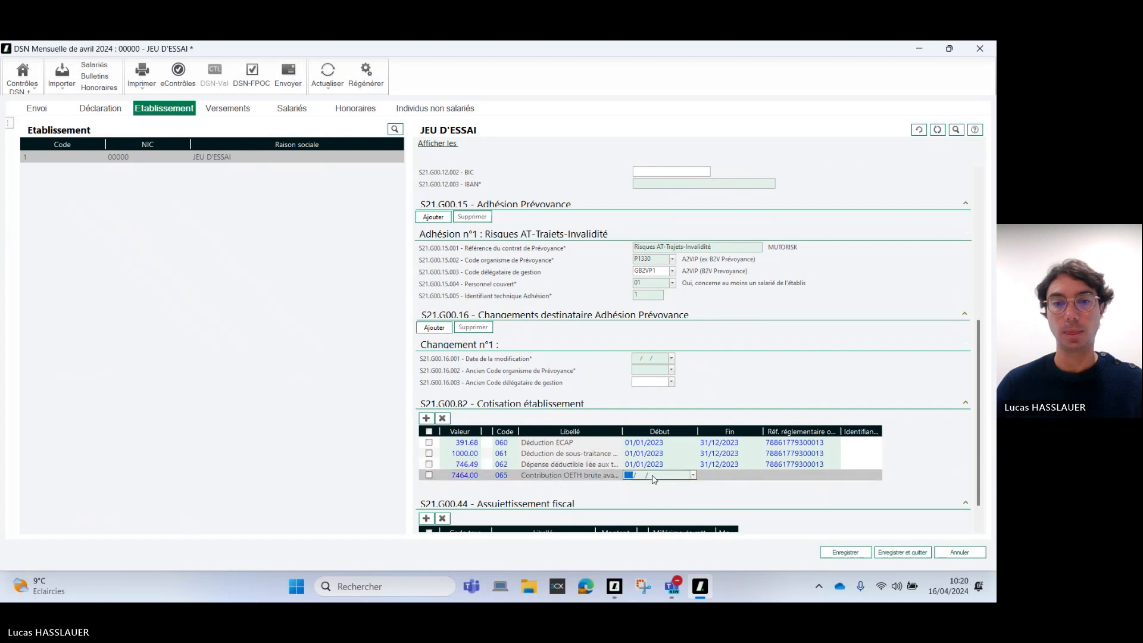
pyautogui.click(712, 466)
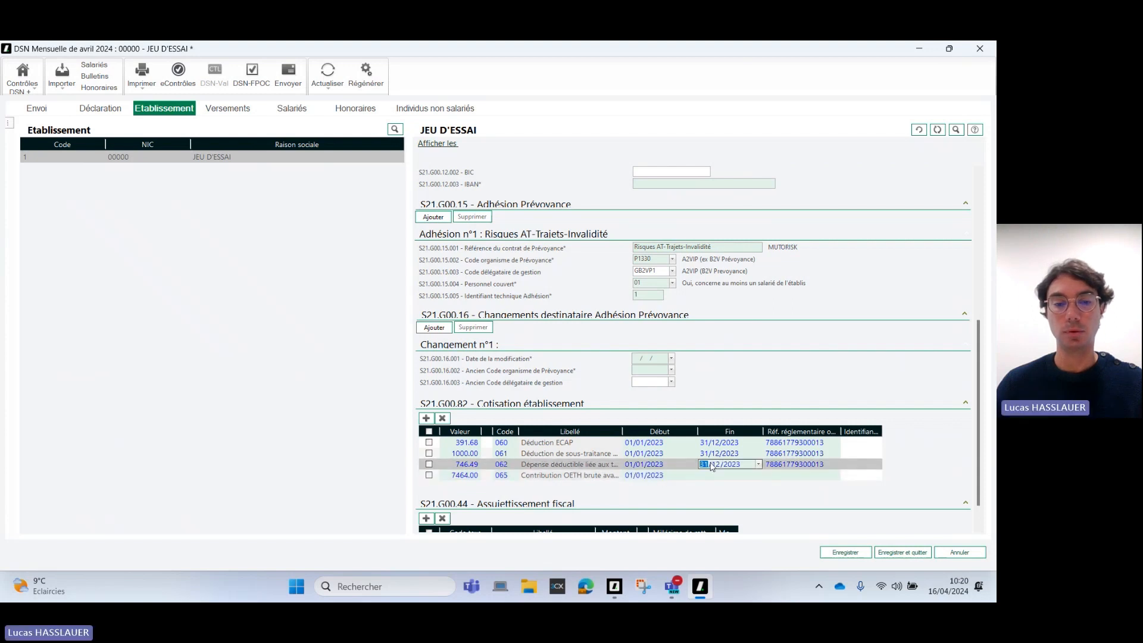
pyautogui.click(717, 475)
pyautogui.click(785, 465)
pyautogui.hotkey('ctrl', 'c')
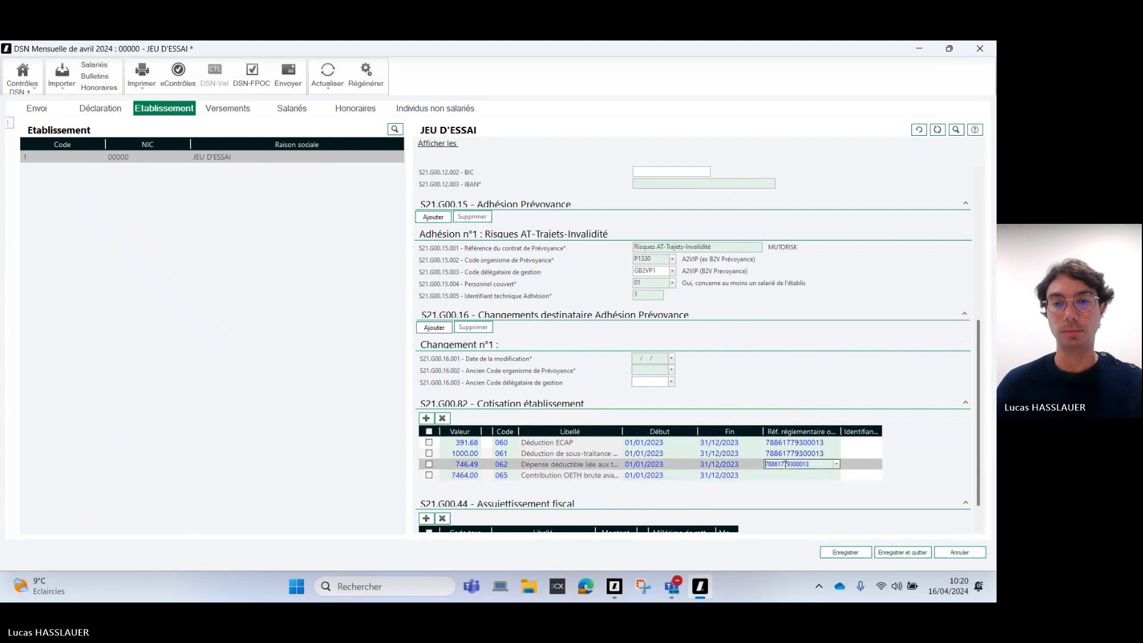
pyautogui.click(787, 475)
pyautogui.hotkey('ctrl', 'v')
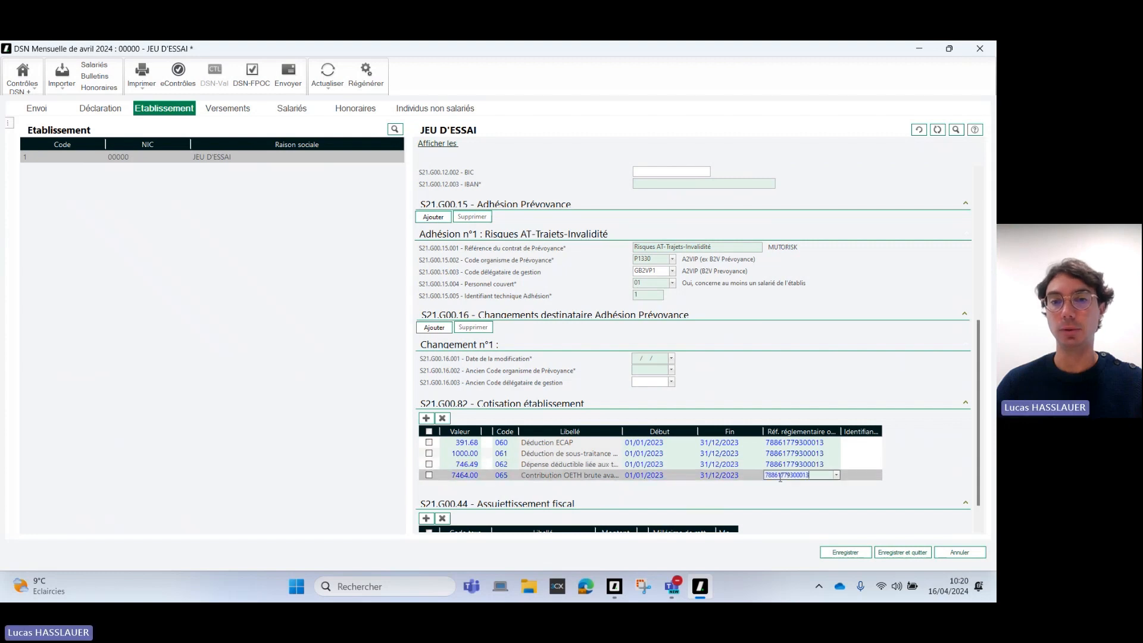
# - Add an establishment contribution line with code 066 (Contribution OETH nette avant écrêtement) and a value of 5326
pyautogui.click(426, 418)
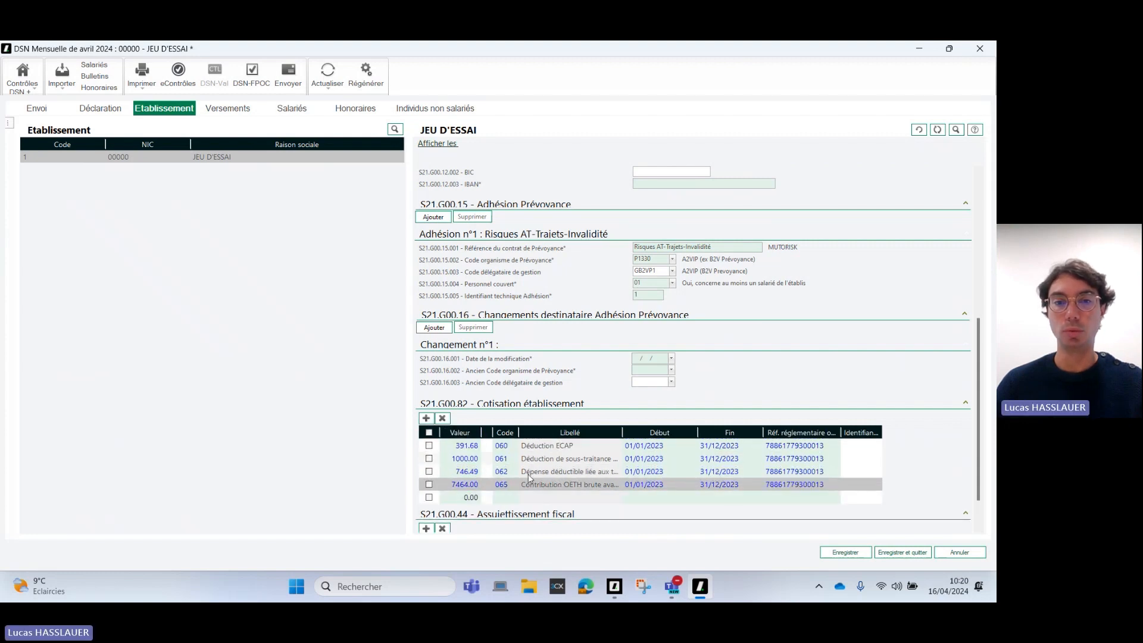
pyautogui.click(503, 497)
pyautogui.write('0')
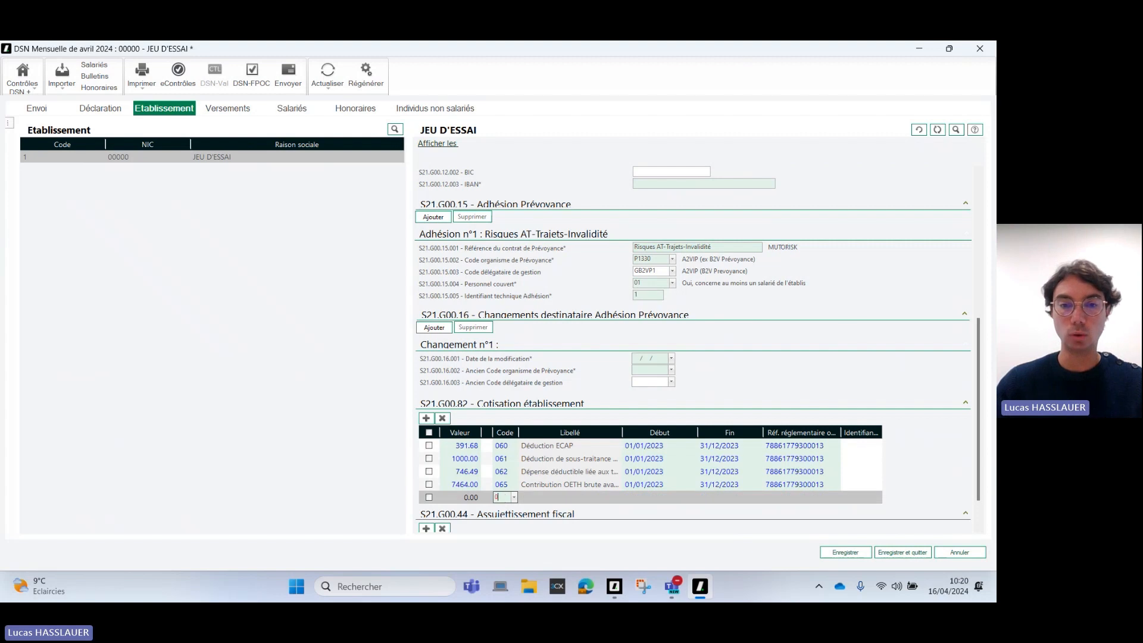
pyautogui.write('66')
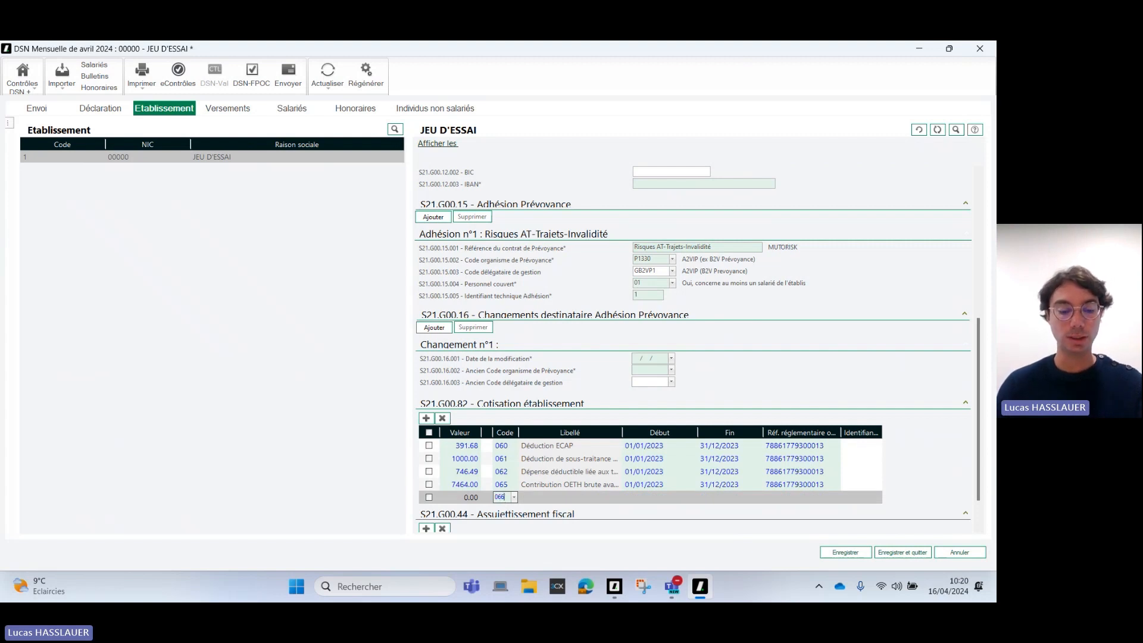
pyautogui.click(470, 500)
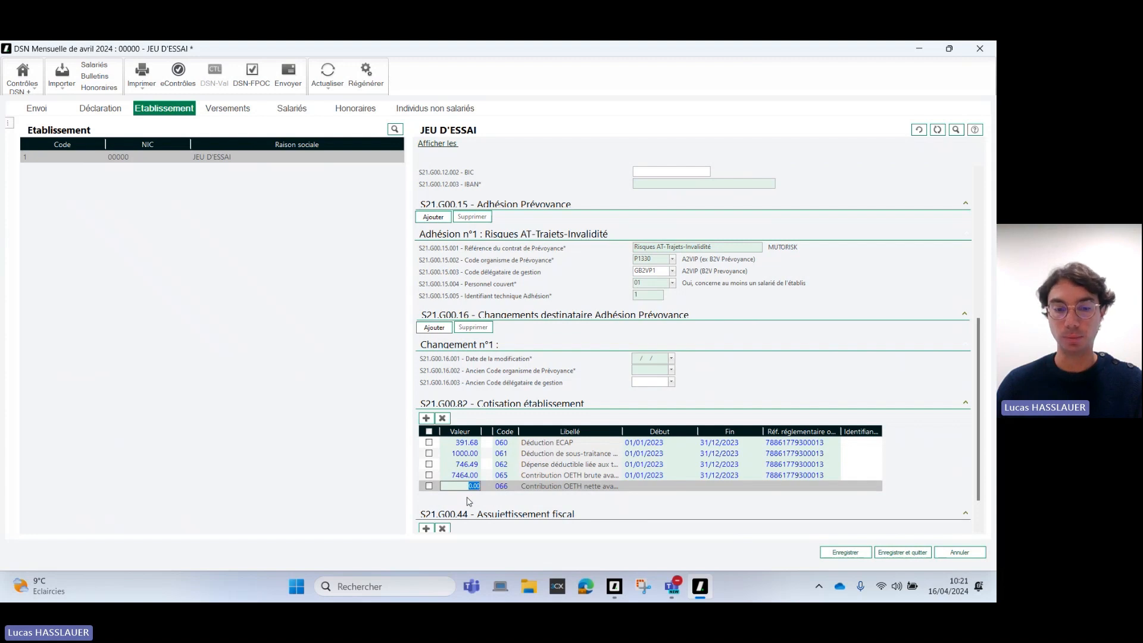
pyautogui.write('533')
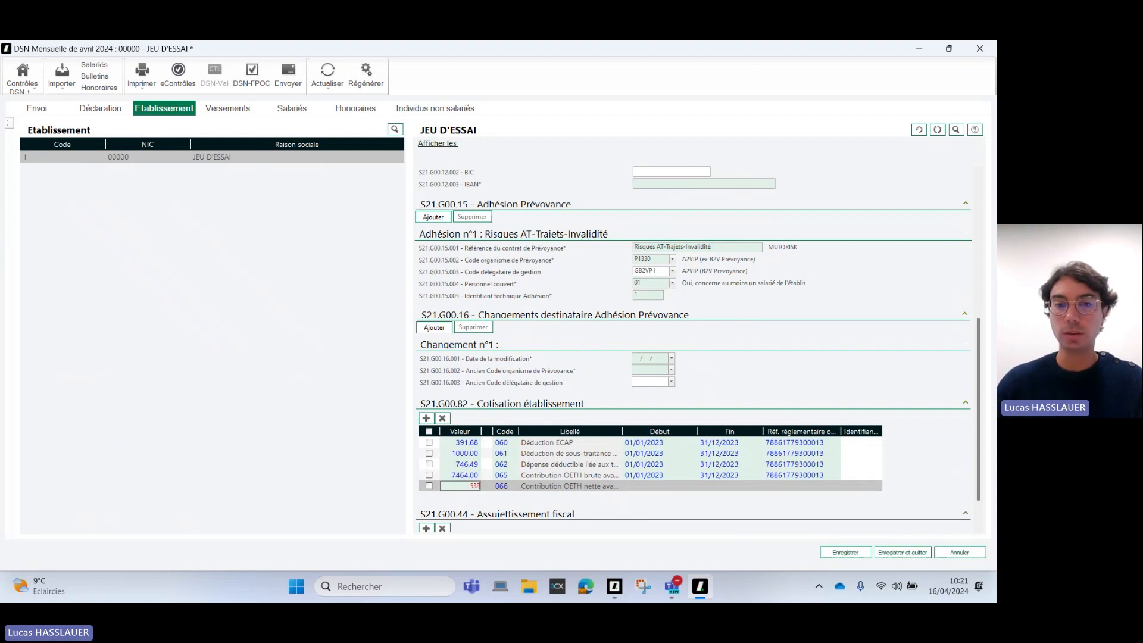
# - Copy the period 01/01/2023 to 31/12/2023 and the Urssaf reference from line 065 to line 066
pyautogui.click(632, 487)
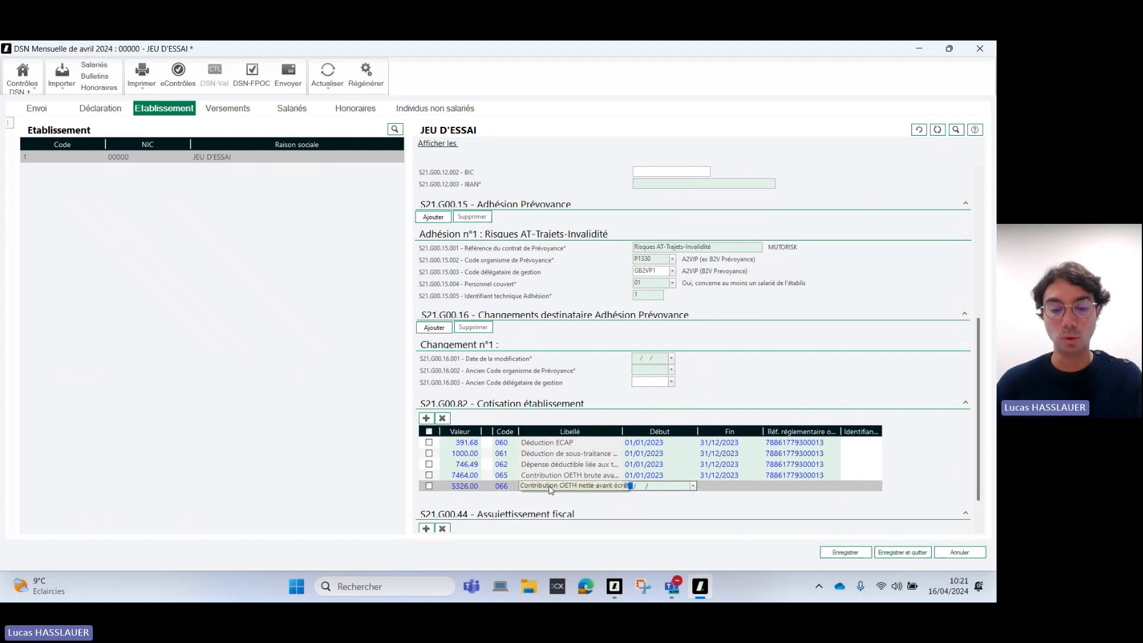
pyautogui.click(639, 476)
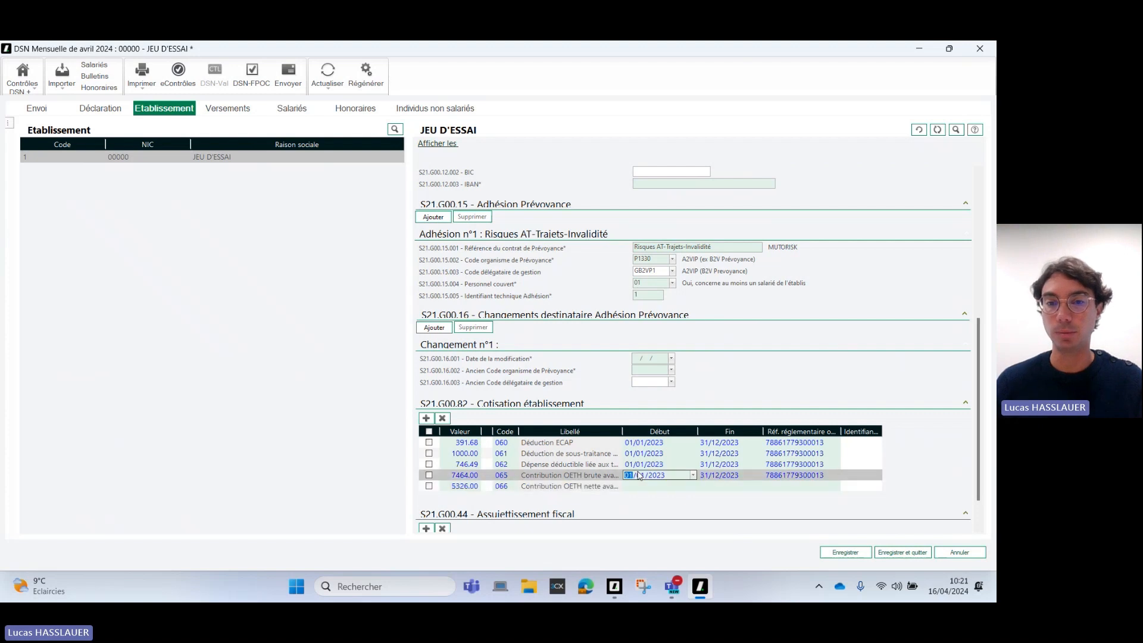
pyautogui.click(639, 486)
pyautogui.write('01/01/2023')
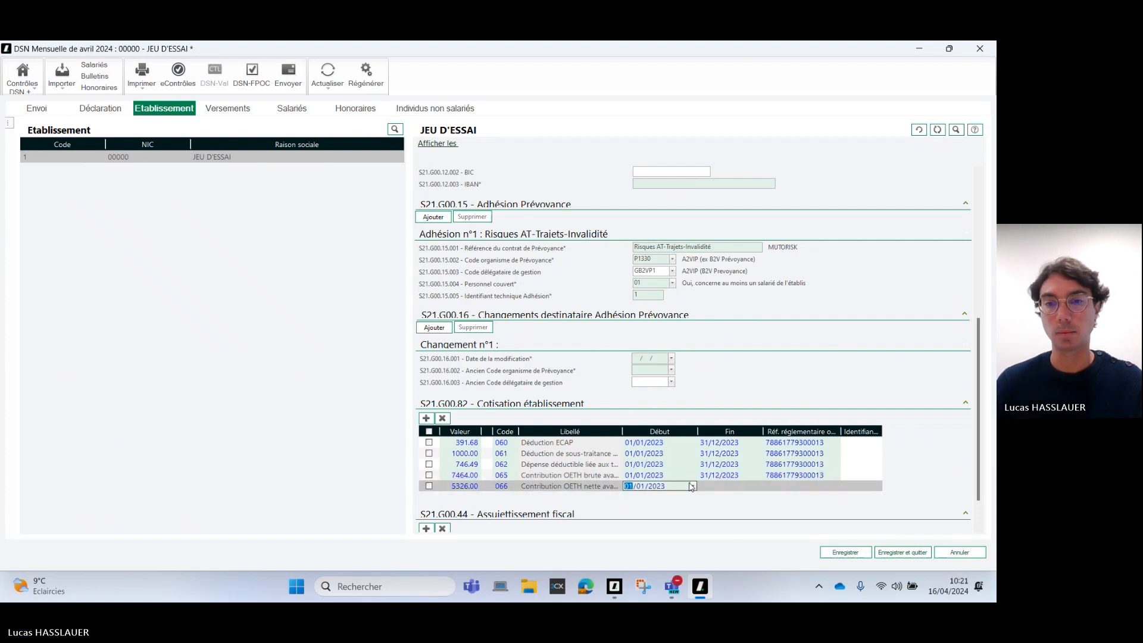
pyautogui.click(706, 476)
pyautogui.click(710, 487)
pyautogui.write('31/12/2023')
pyautogui.click(789, 476)
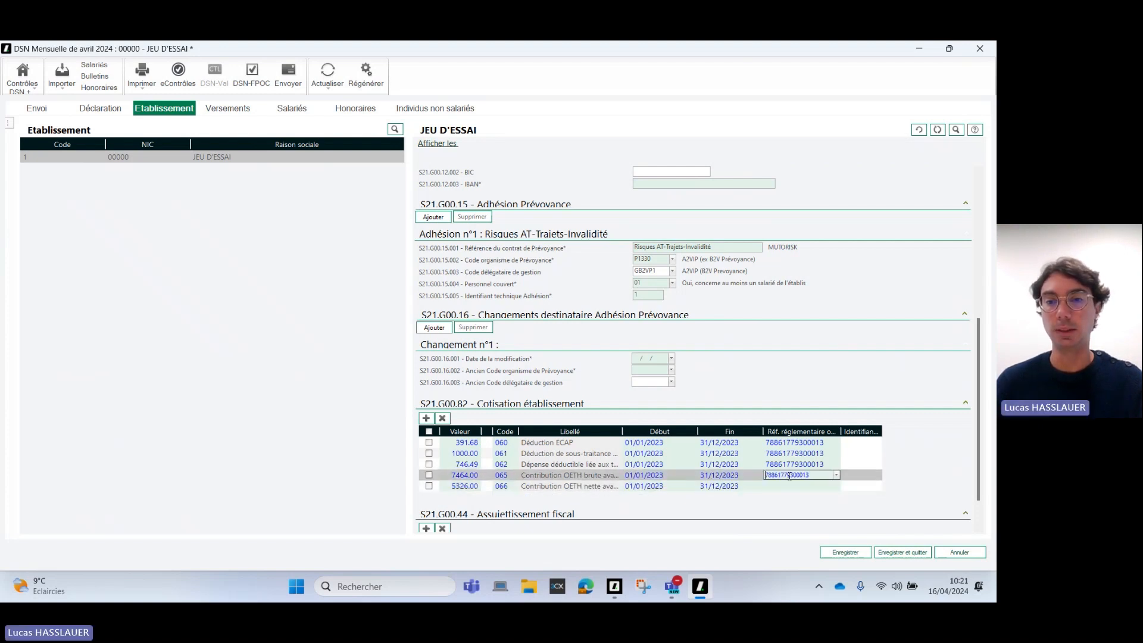
pyautogui.click(790, 486)
pyautogui.hotkey('ctrl', 'v')
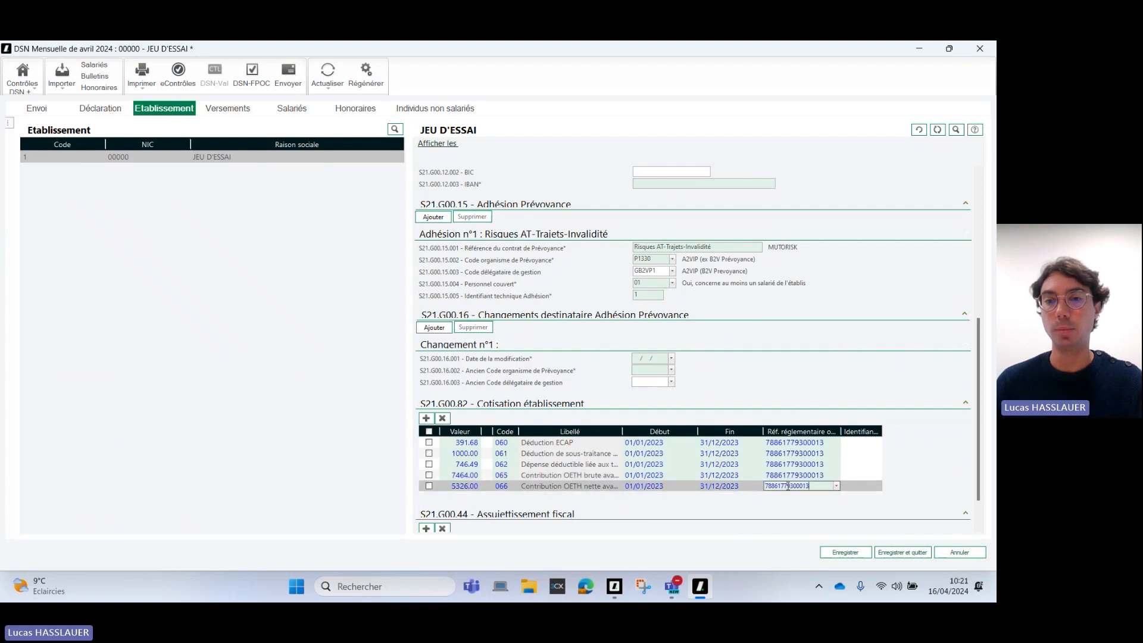
# - Add an establishment contribution line with code 067 and a value of 4451
pyautogui.scroll(-1, 979, 464)
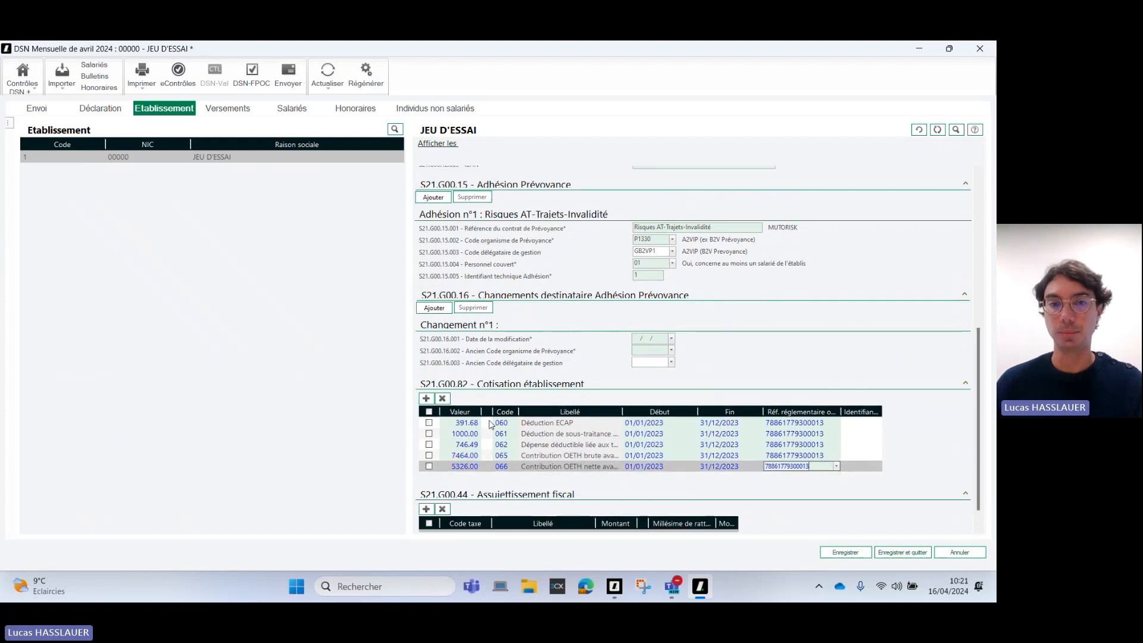
pyautogui.click(425, 398)
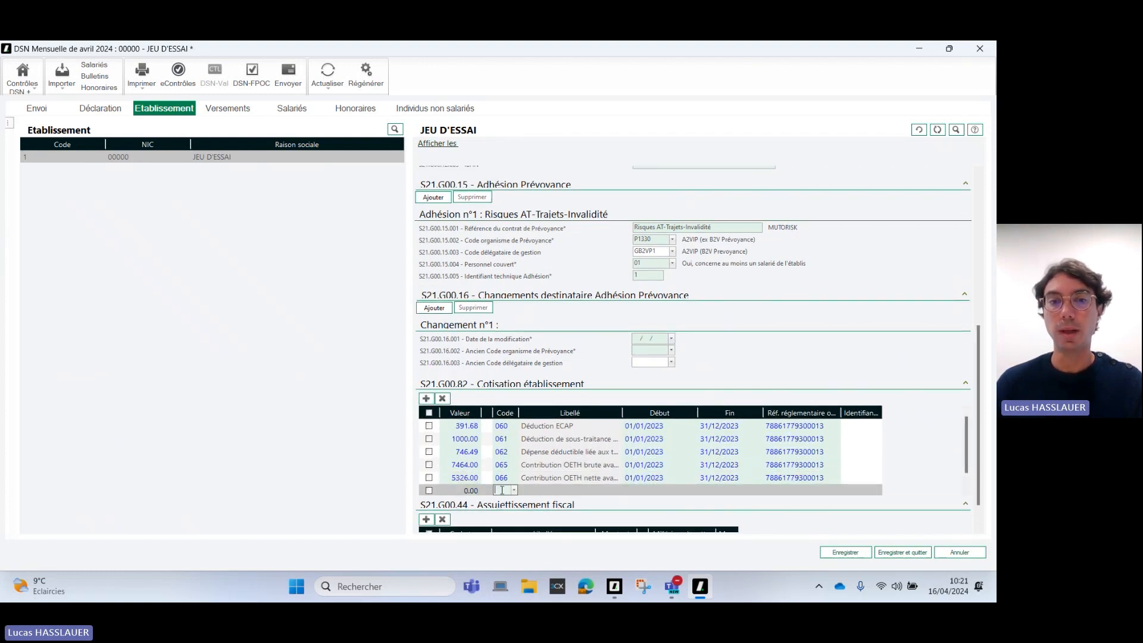
pyautogui.write('067')
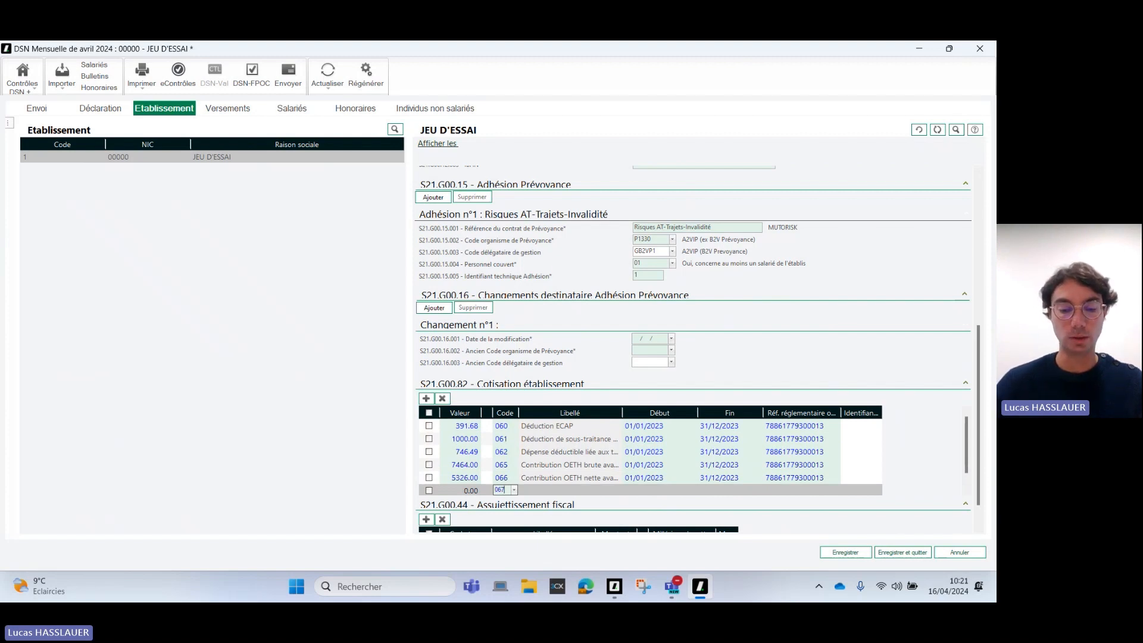
pyautogui.click(465, 494)
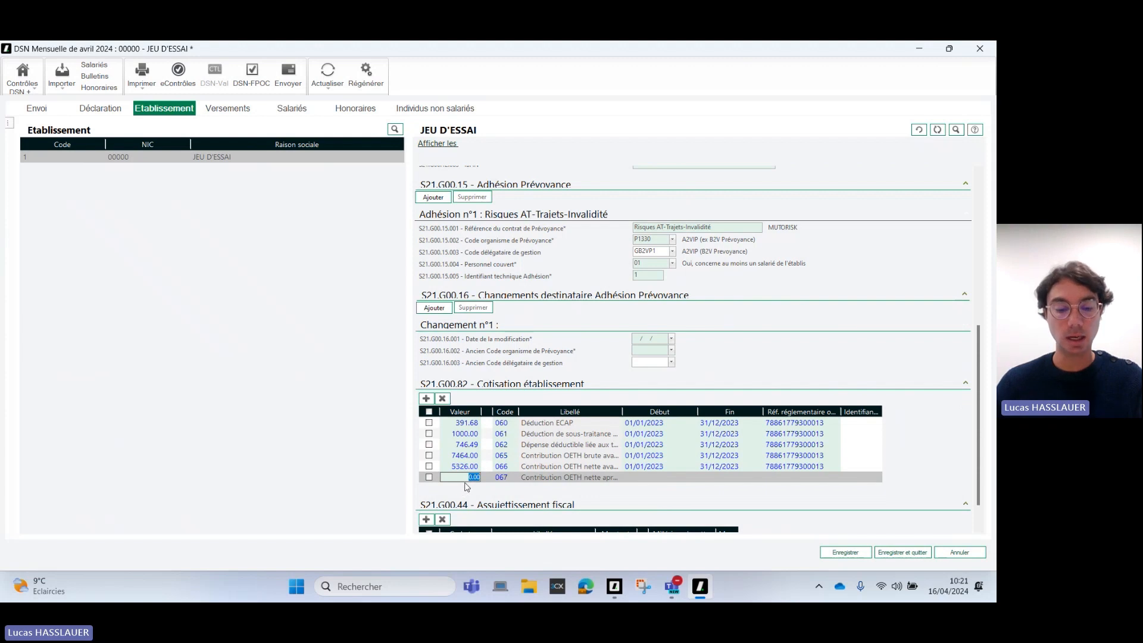
pyautogui.write('4451')
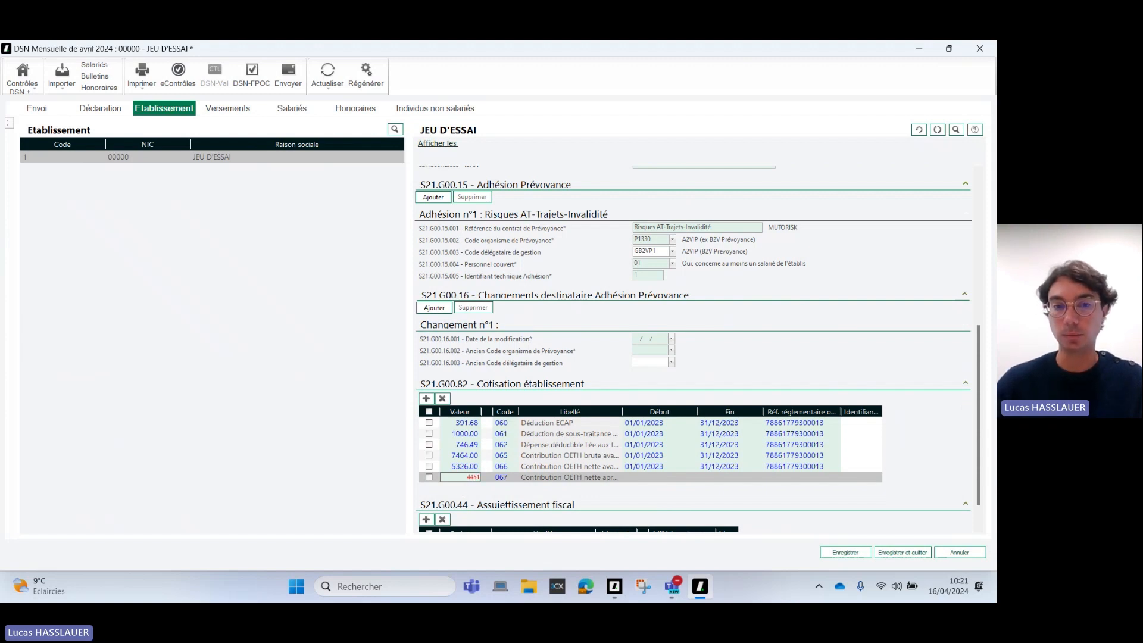
# - Copy the period 01/01/2023 to 31/12/2023 and the Urssaf reference from line 066 to line 067
pyautogui.click(631, 479)
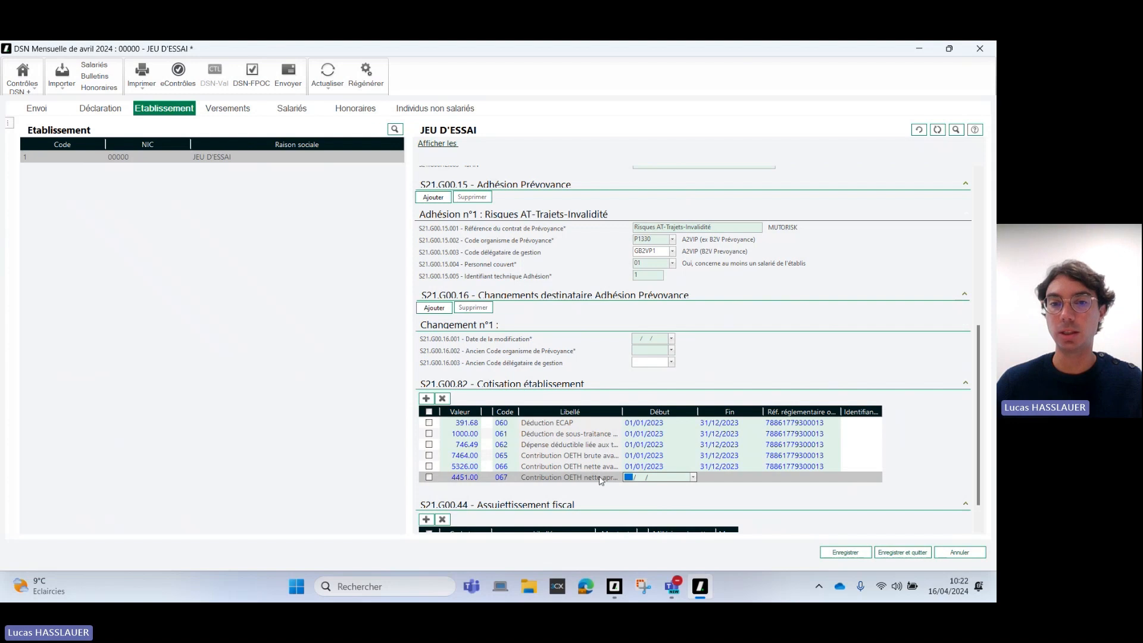
pyautogui.click(649, 469)
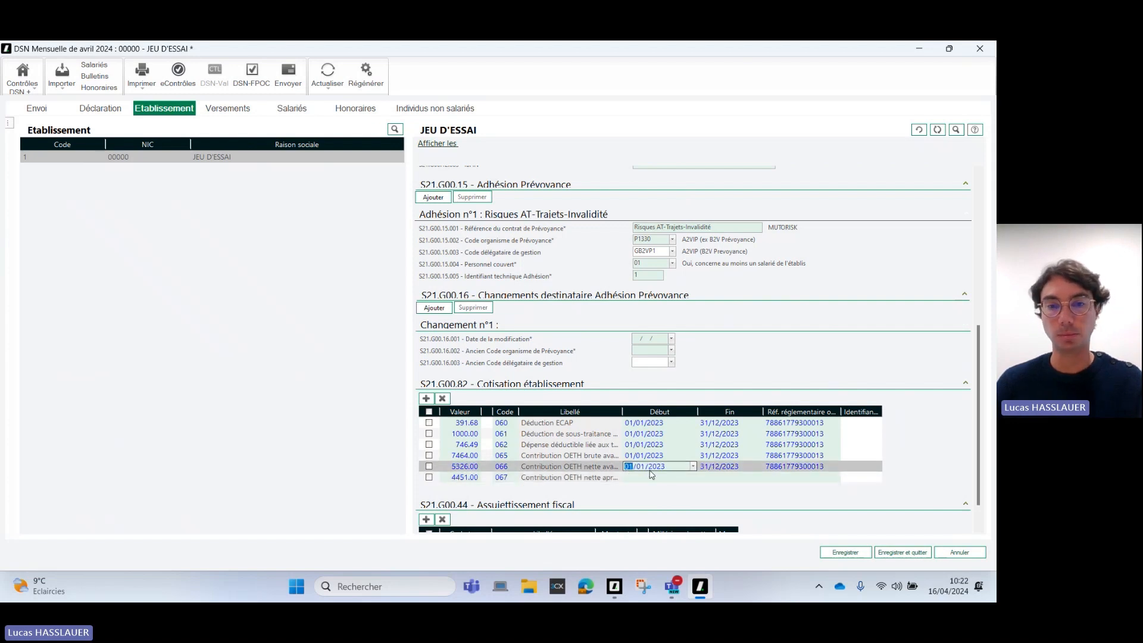
pyautogui.click(731, 469)
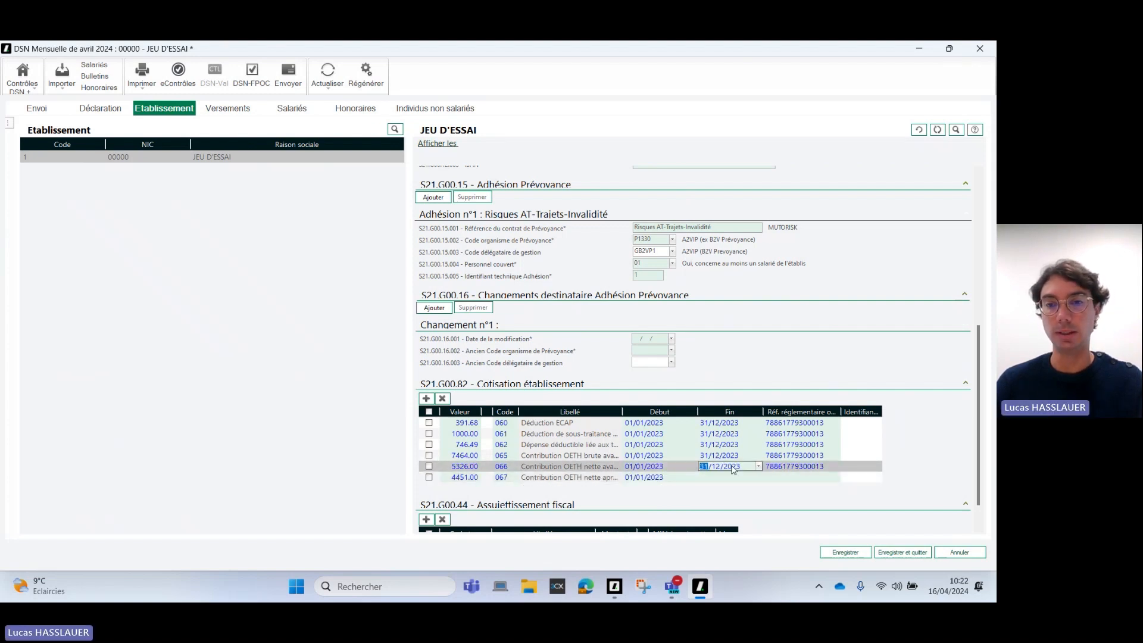
pyautogui.click(734, 478)
pyautogui.click(777, 469)
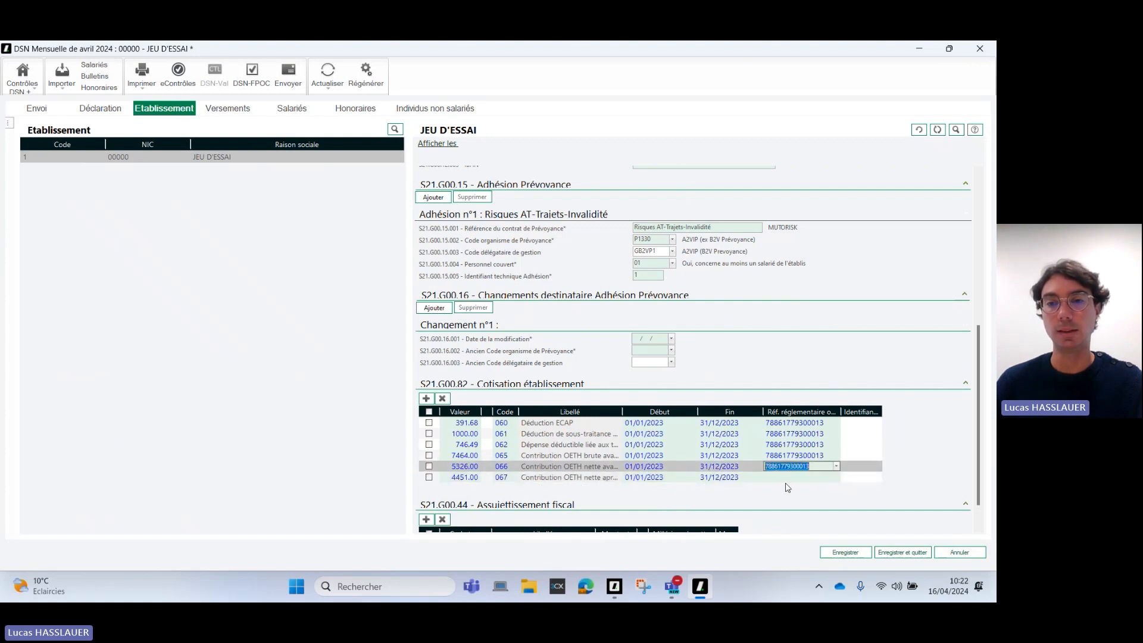
pyautogui.click(788, 478)
pyautogui.hotkey('ctrl', 'v')
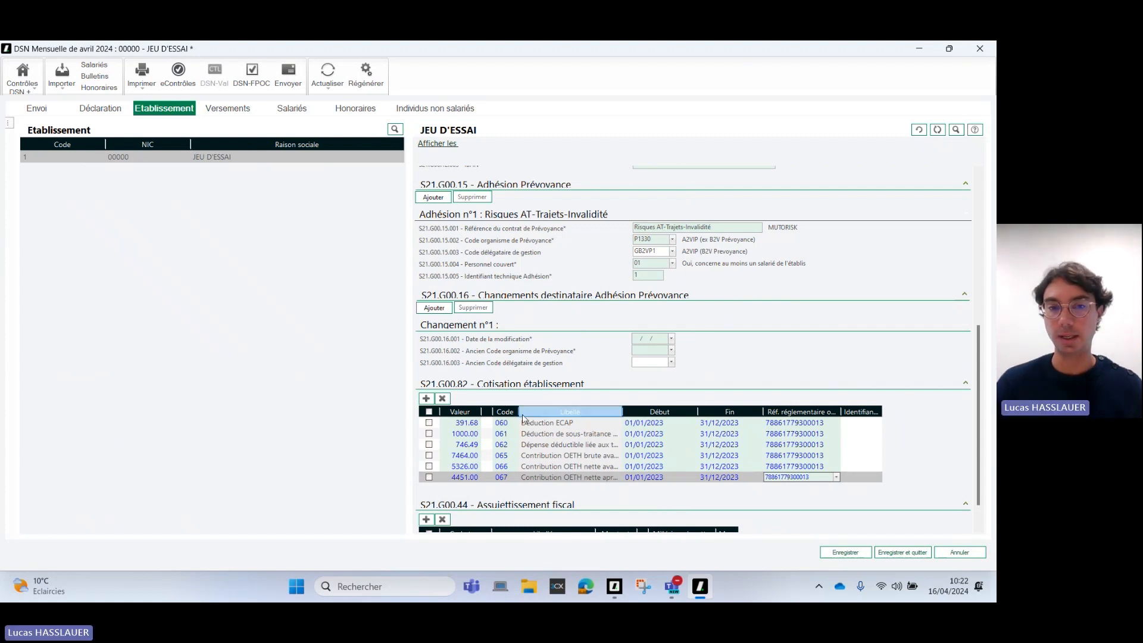
# - Add an establishment contribution line with code 068 (Contribution OETH réelle due) and a value of 4451
pyautogui.click(425, 398)
pyautogui.scroll(-1, 510, 503)
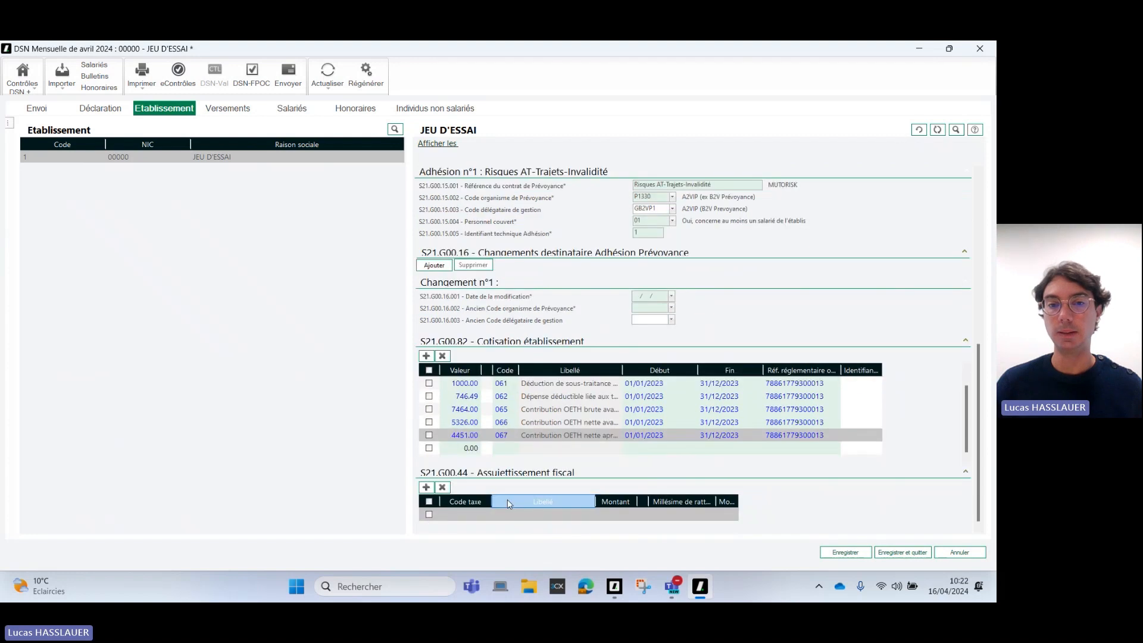
pyautogui.click(506, 453)
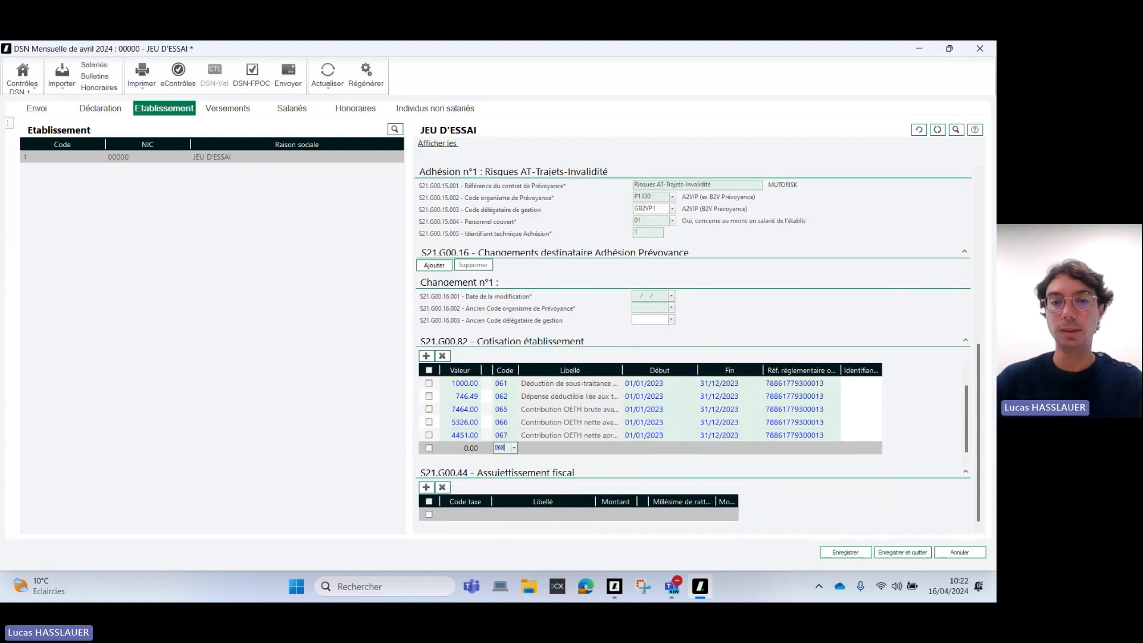
pyautogui.write('068')
pyautogui.click(468, 450)
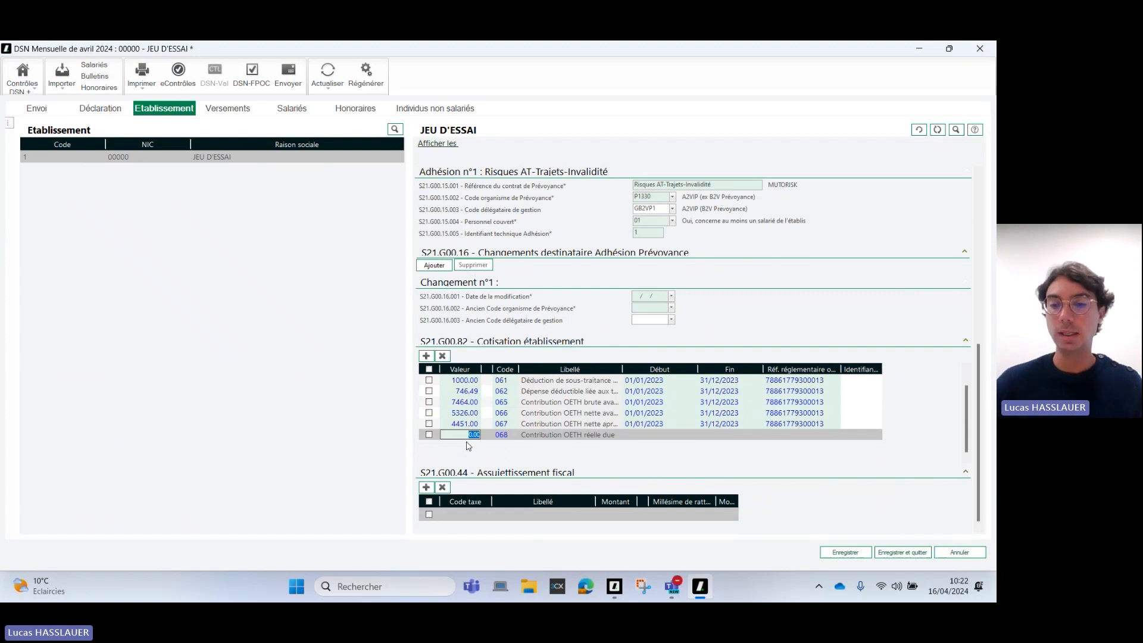
pyautogui.write('4451')
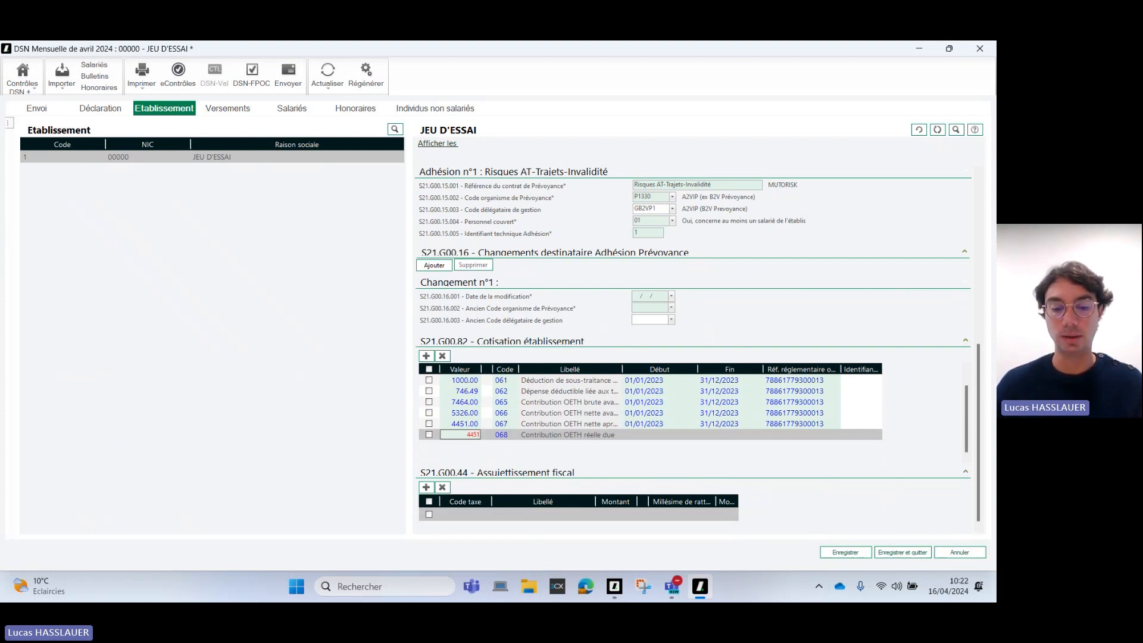
# - Copy the period 01/01/2023 to 31/12/2023 and the Urssaf reference from line 067 to line 068
pyautogui.click(652, 425)
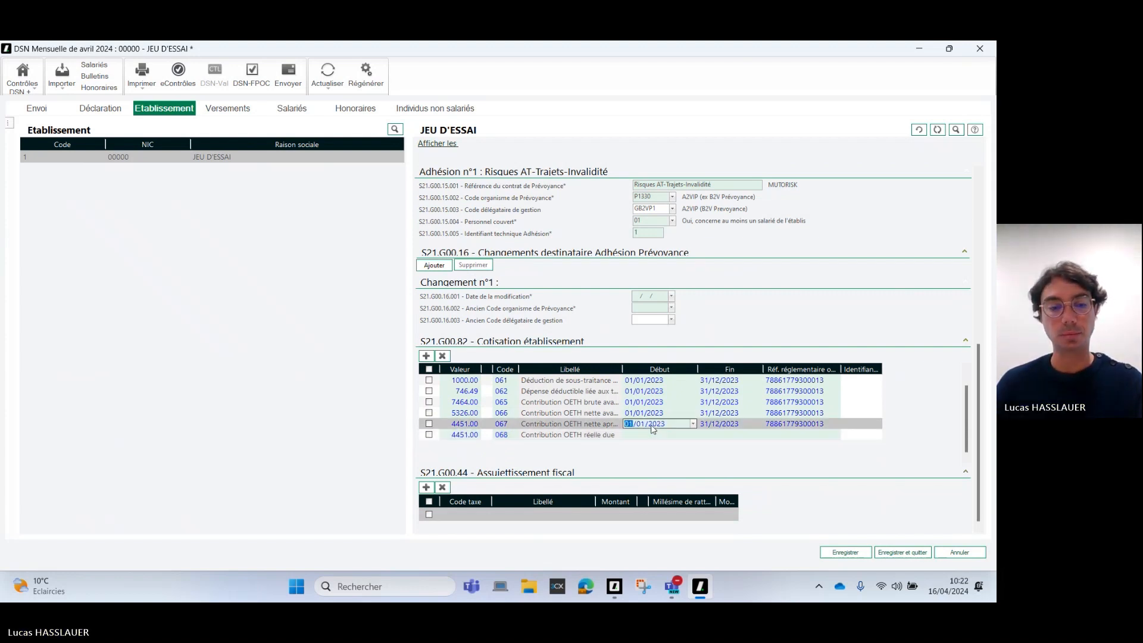
pyautogui.click(715, 424)
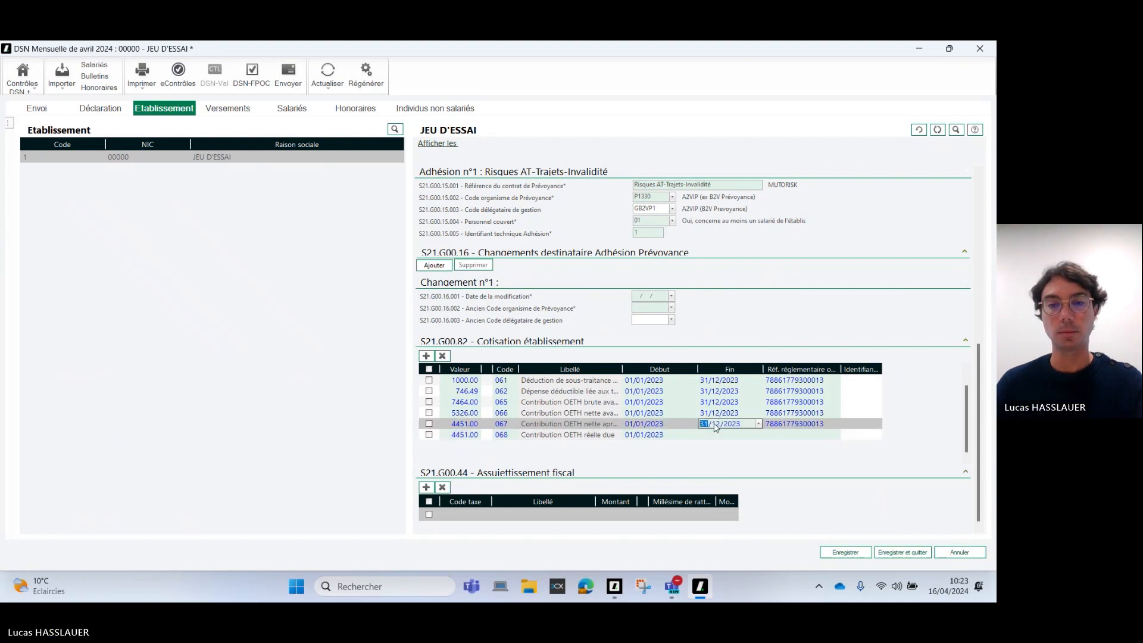
pyautogui.click(772, 423)
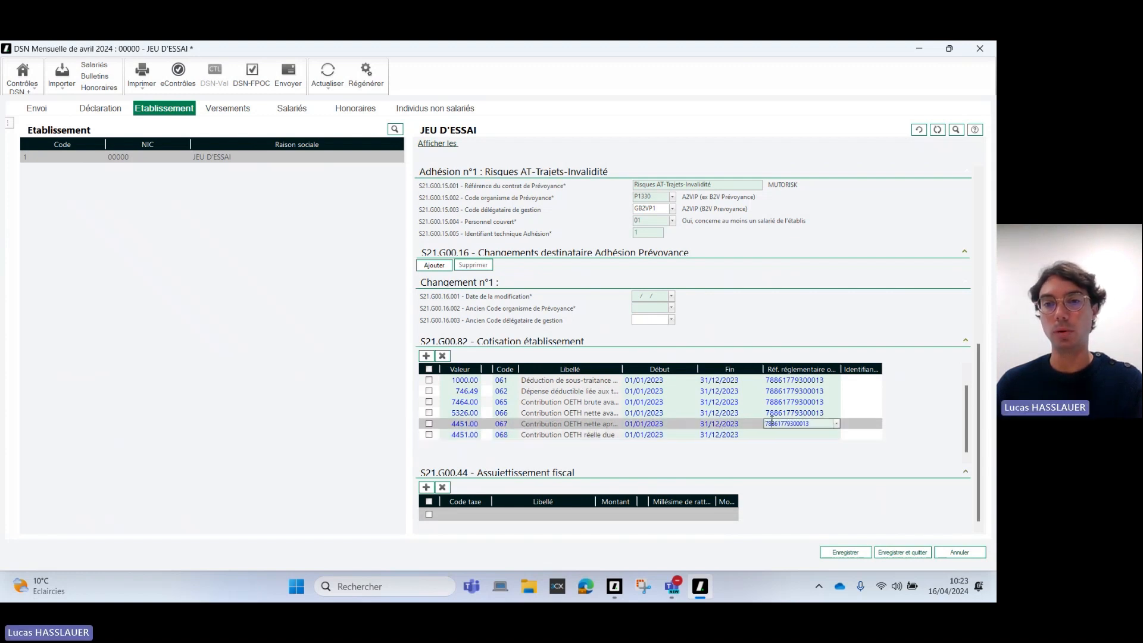
pyautogui.doubleClick(772, 420)
pyautogui.hotkey('ctrl', 'c')
pyautogui.click(785, 436)
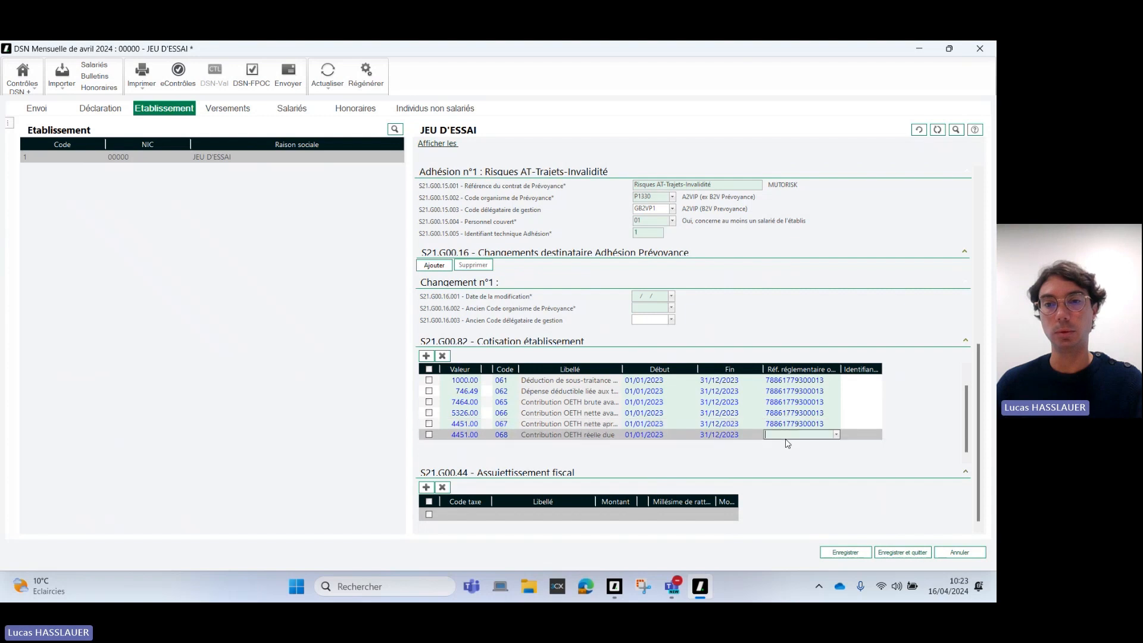
pyautogui.hotkey('ctrl', 'v')
pyautogui.click(809, 424)
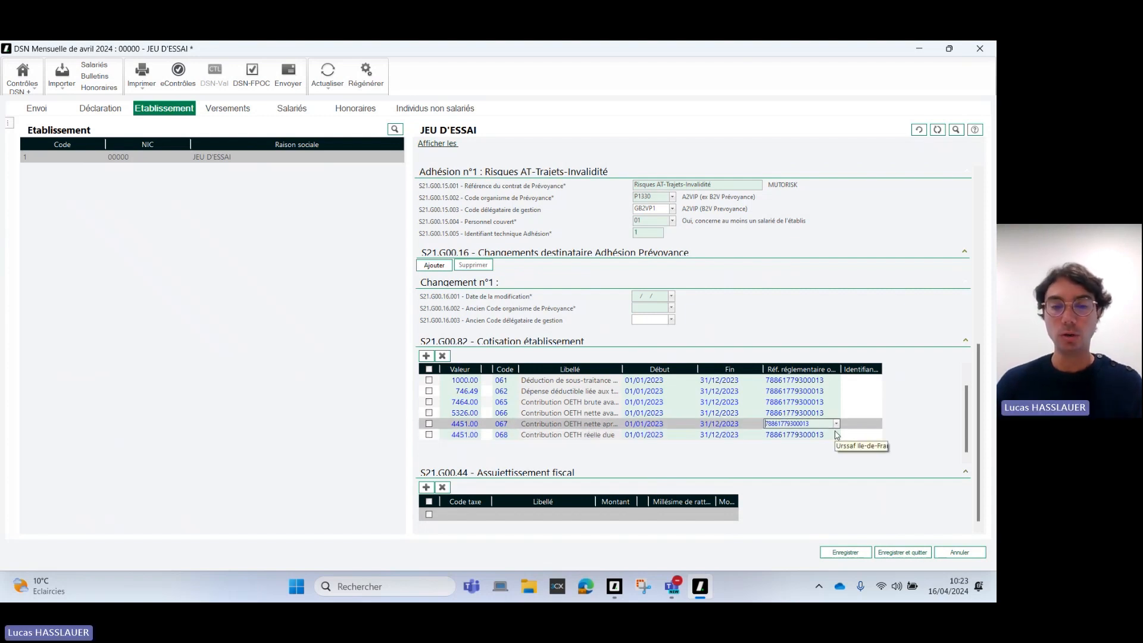
pyautogui.click(506, 435)
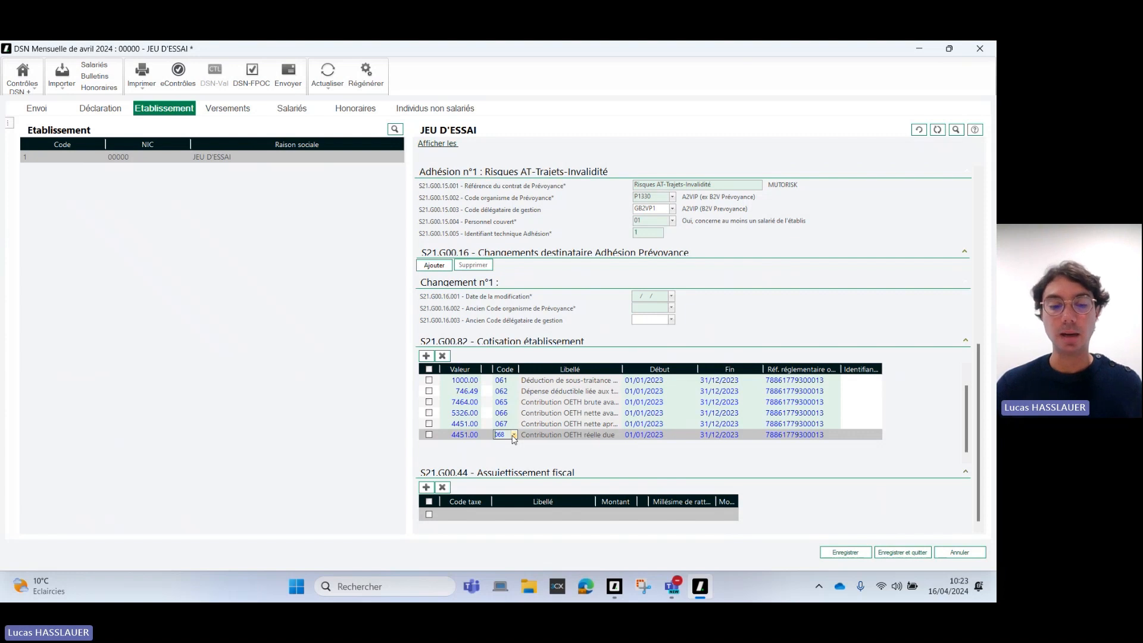
# - Add an aggregated contribution line with code 730 (DOETH contribution) to the Urssaf Ile-de-France contribution slip
pyautogui.click(227, 108)
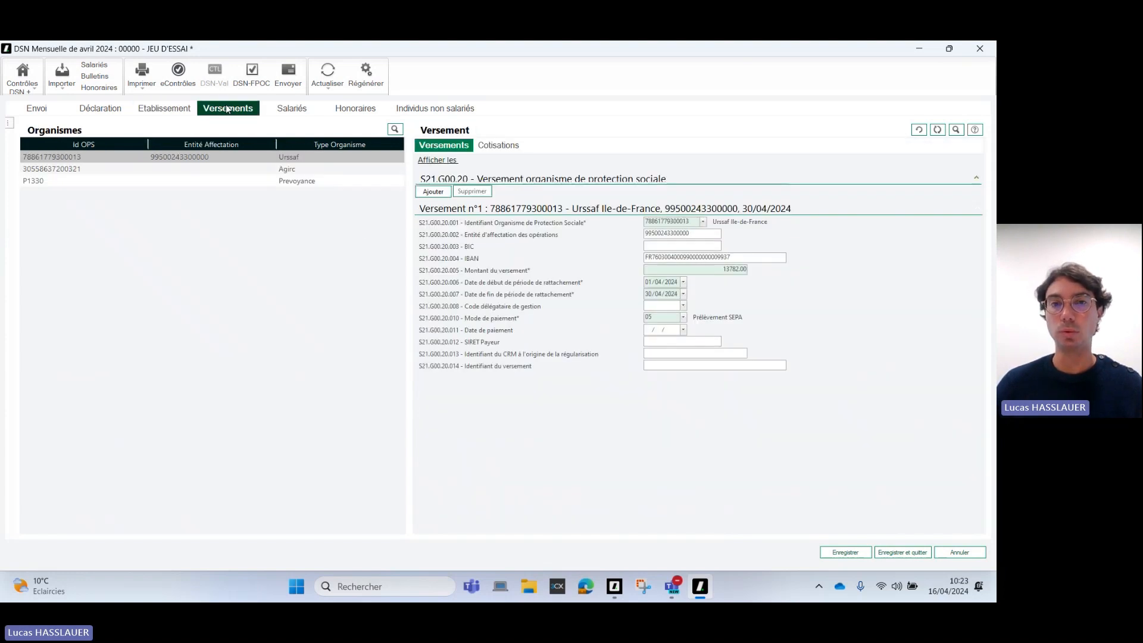
pyautogui.click(499, 145)
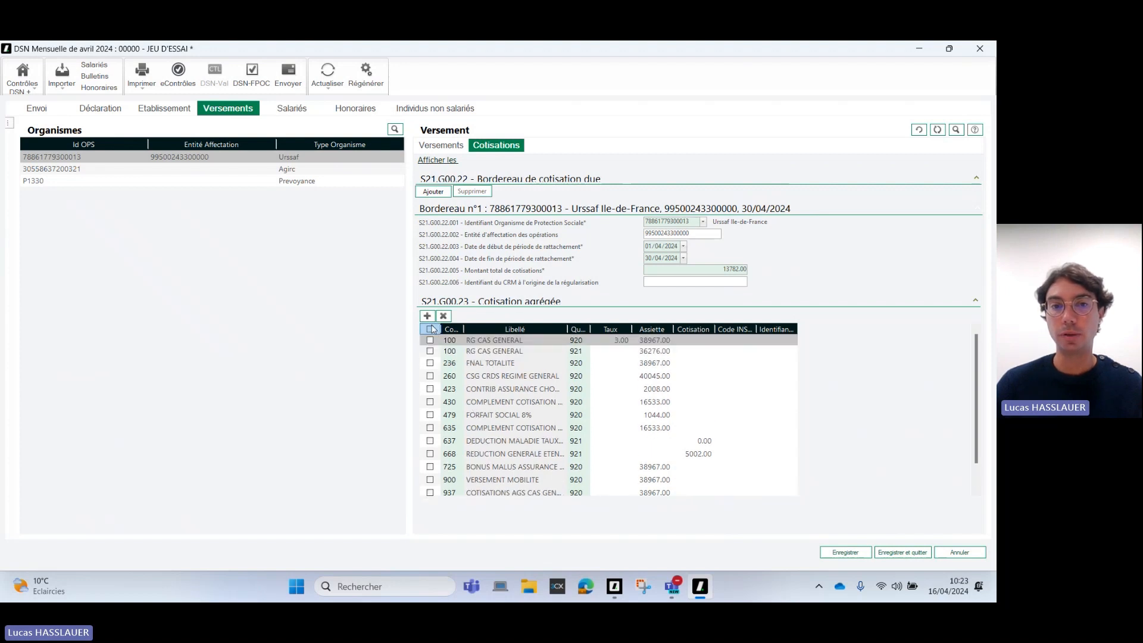
pyautogui.click(427, 316)
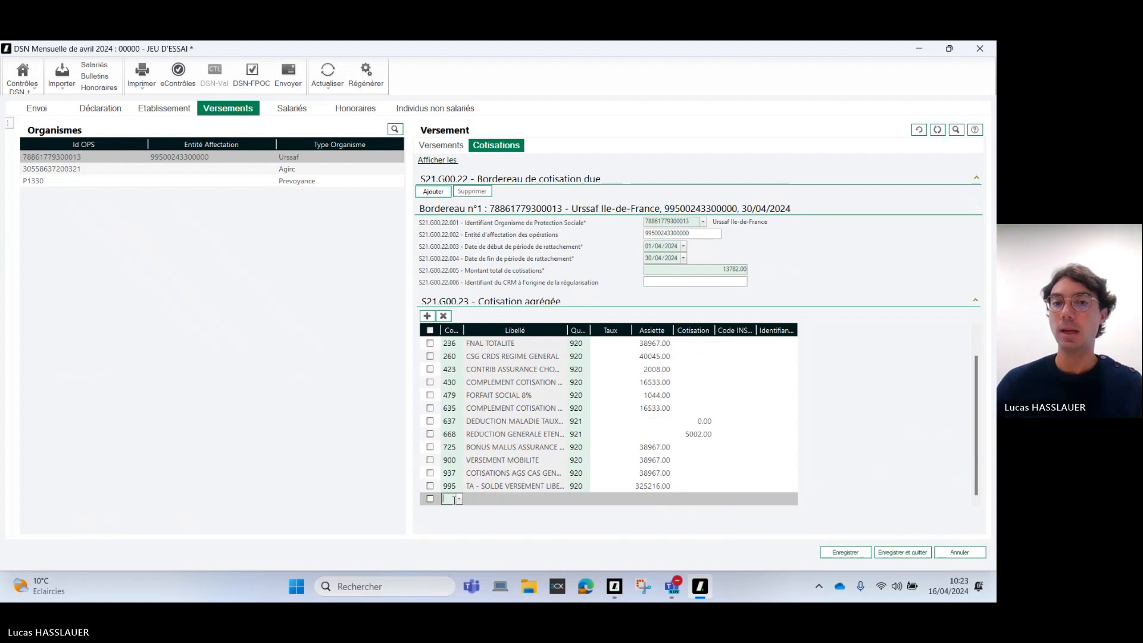
pyautogui.write('7')
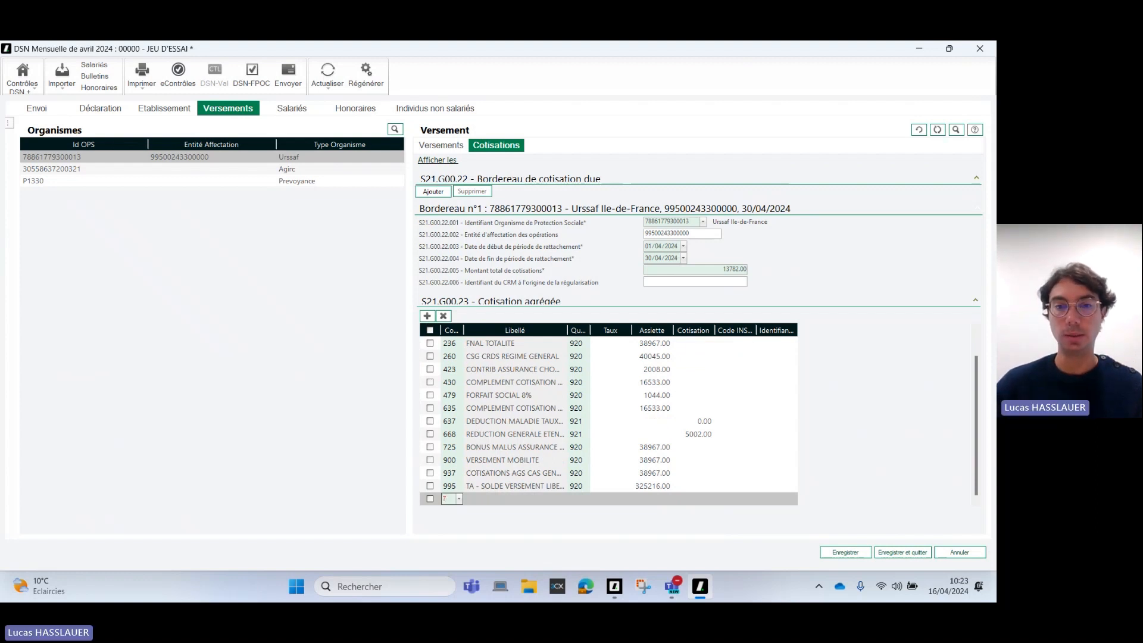
pyautogui.write('30')
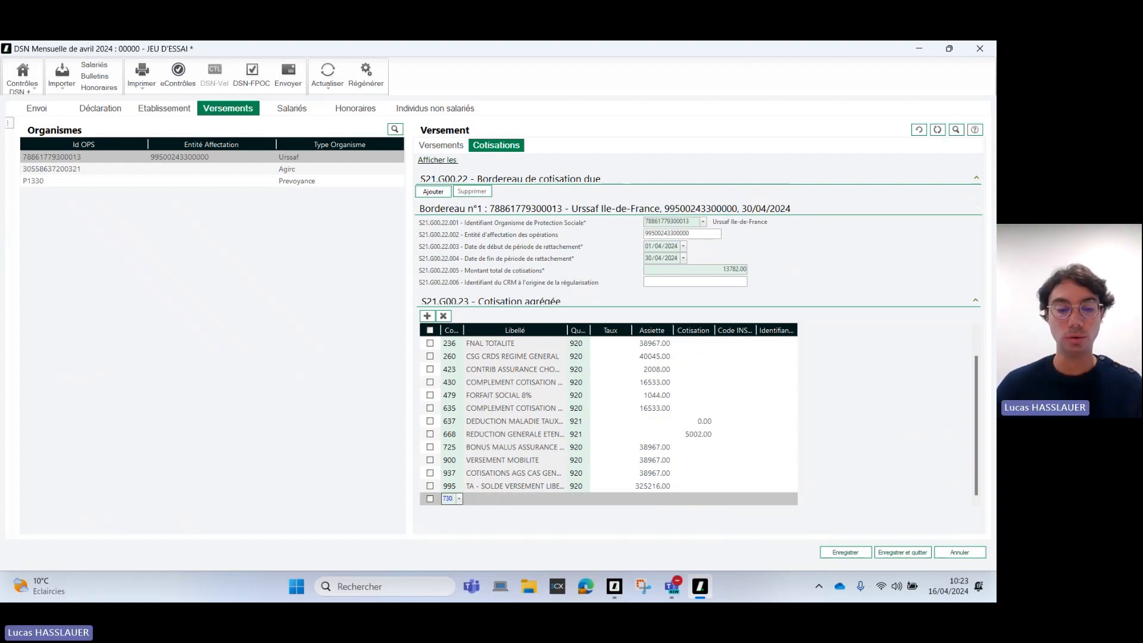
pyautogui.click(503, 500)
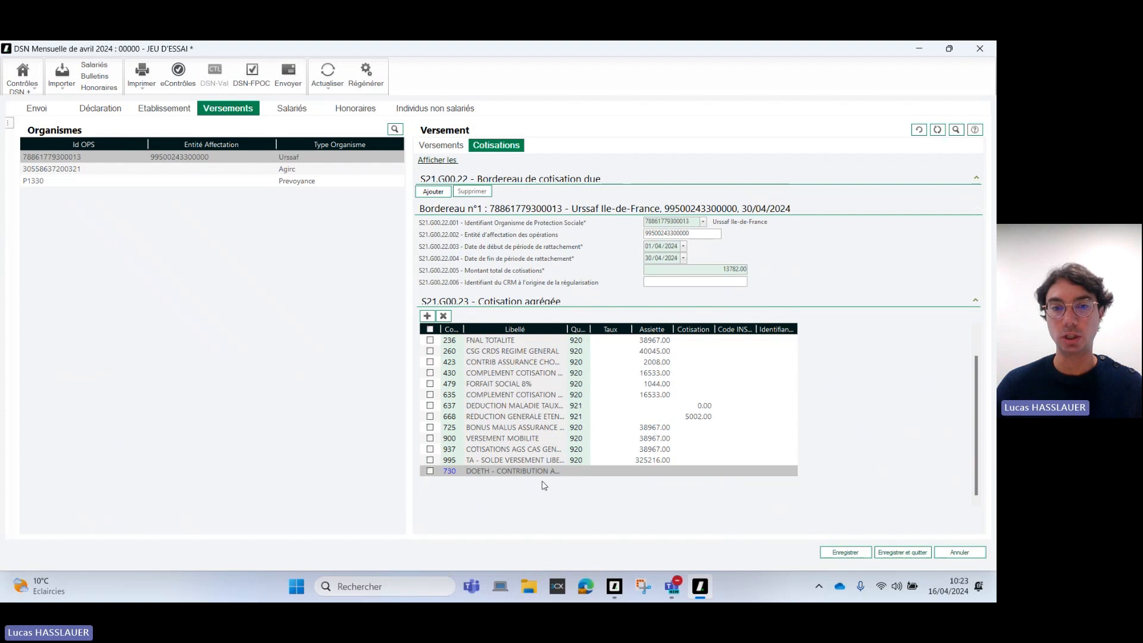
# - Set the 730 line's base qualifier to 920 and its base amount (Assiette) to 4451.00
pyautogui.click(575, 471)
pyautogui.click(585, 471)
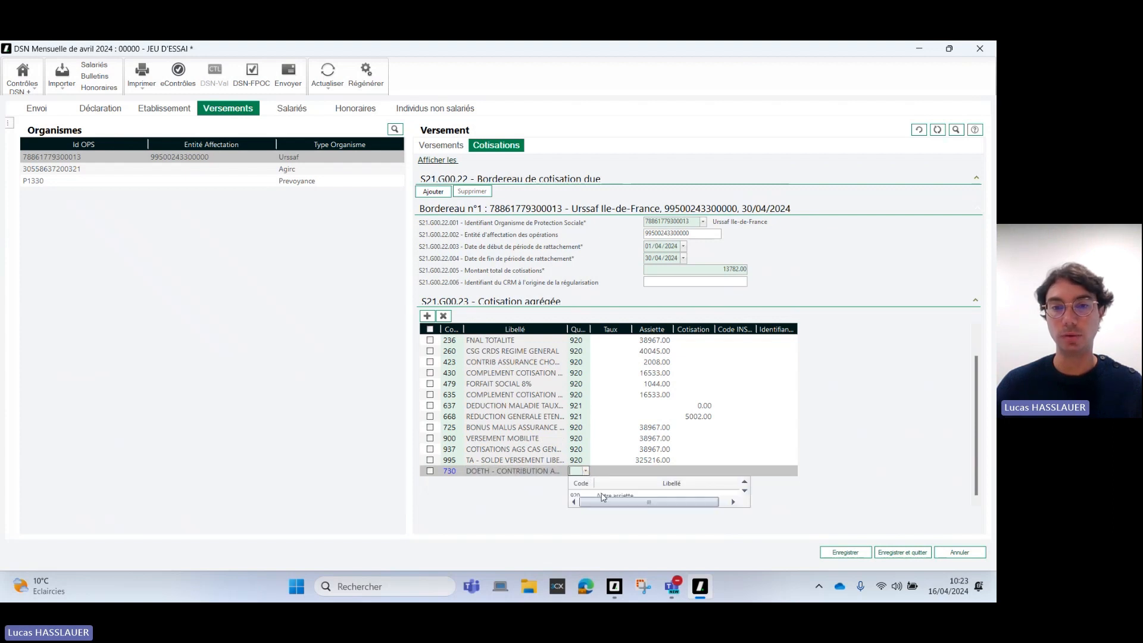
pyautogui.click(604, 495)
pyautogui.click(646, 471)
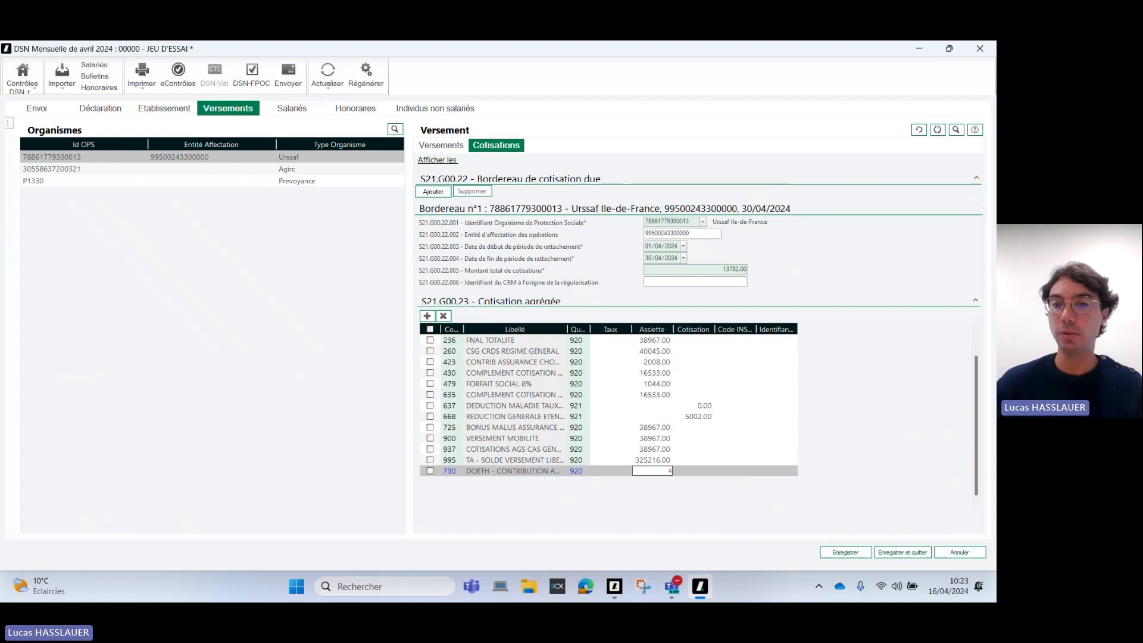
pyautogui.write('4451.00')
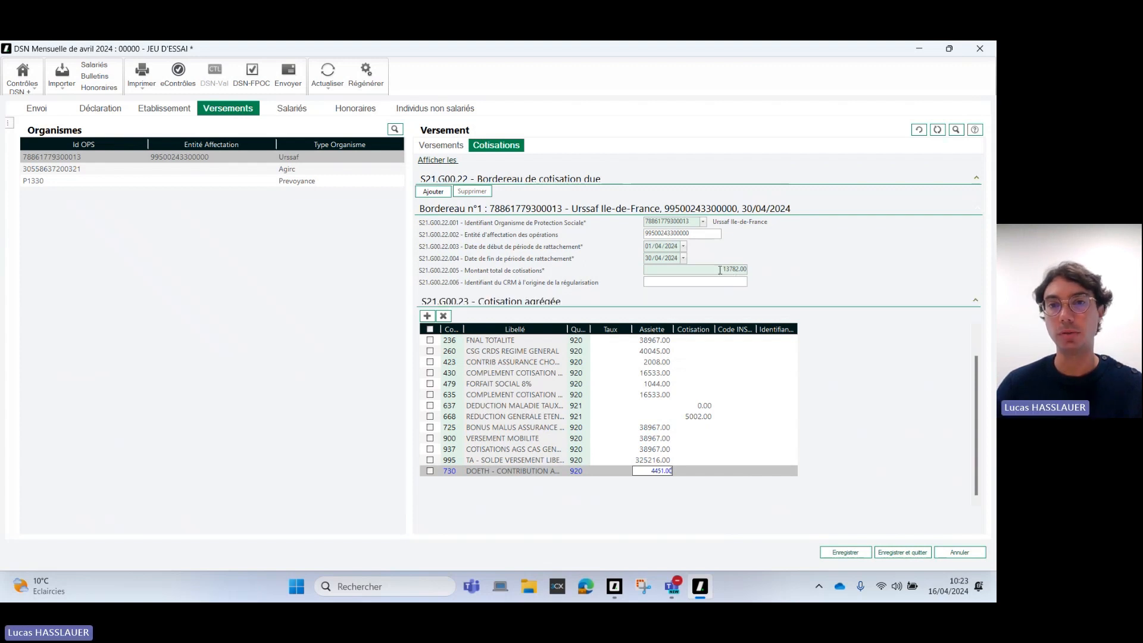
# - Set the Urssaf contribution slip's total contributions amount (S21.G00.22.005) to 18233
pyautogui.moveTo(719, 270); pyautogui.dragTo(752, 274)
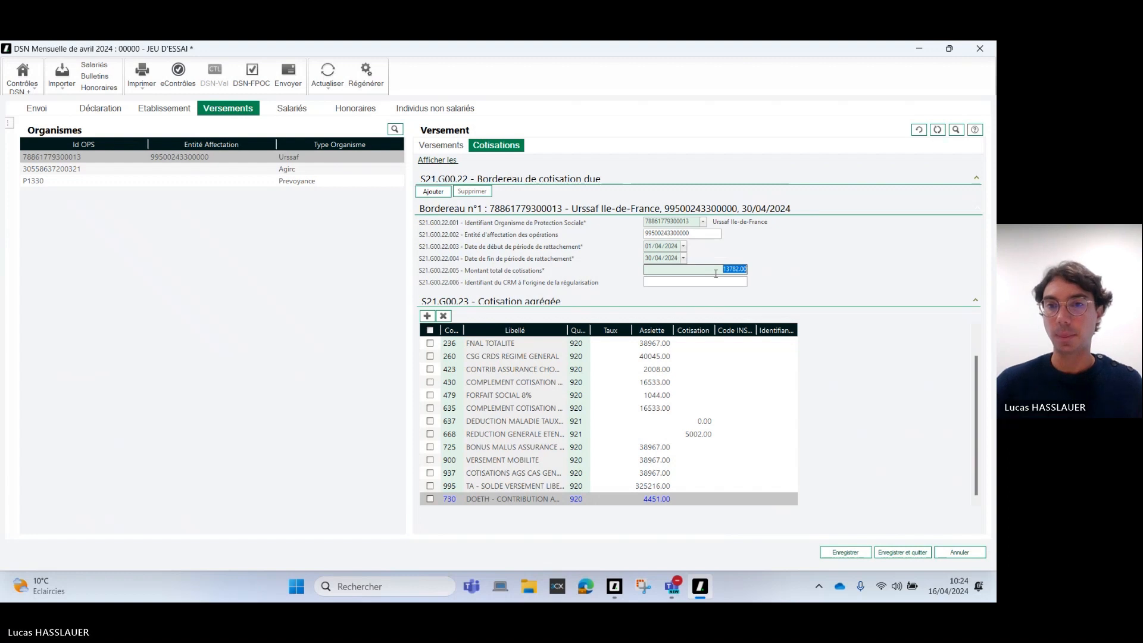
pyautogui.press('Delete')
pyautogui.write('18233')
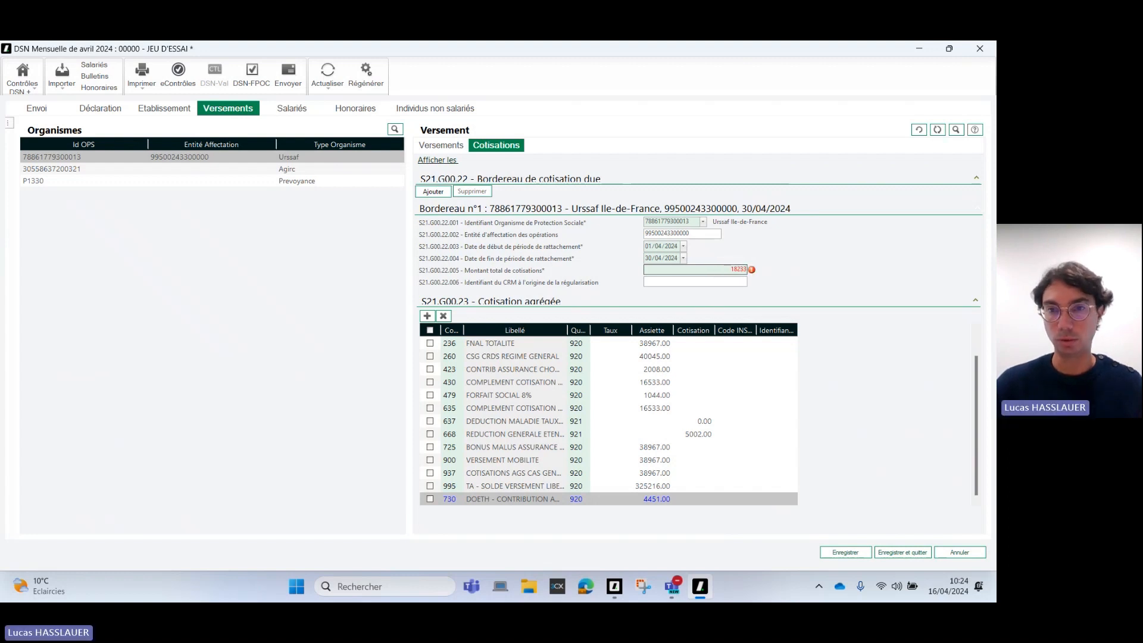
pyautogui.press('Return')
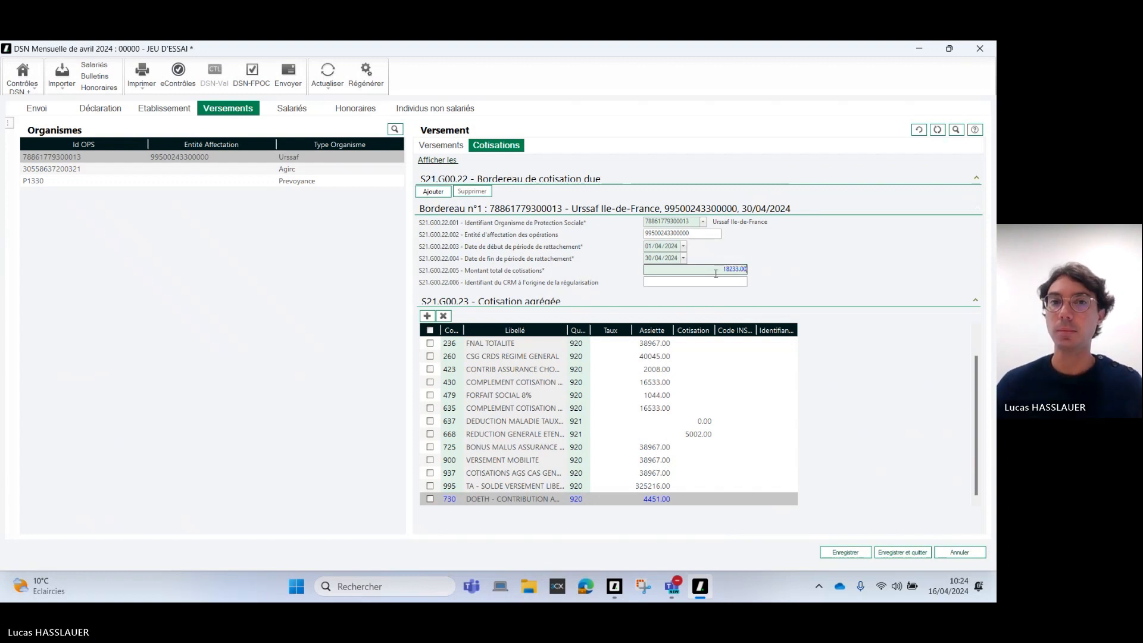
# - Set the Urssaf payment amount (S21.G00.20.005) to 18233 and save the declaration
pyautogui.click(440, 148)
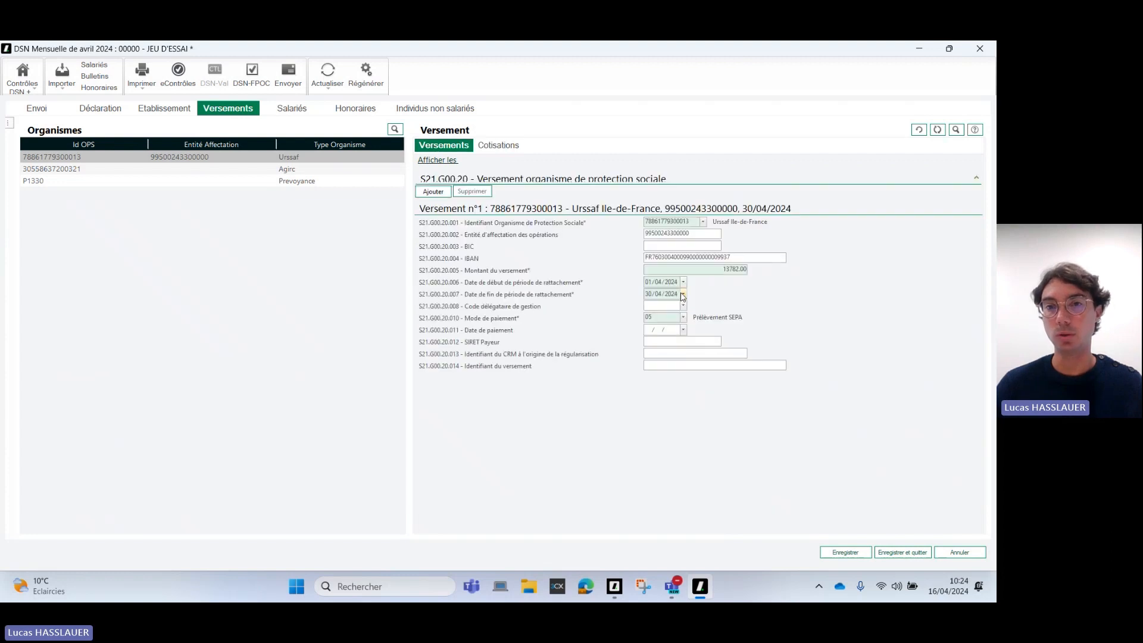
pyautogui.doubleClick(737, 270)
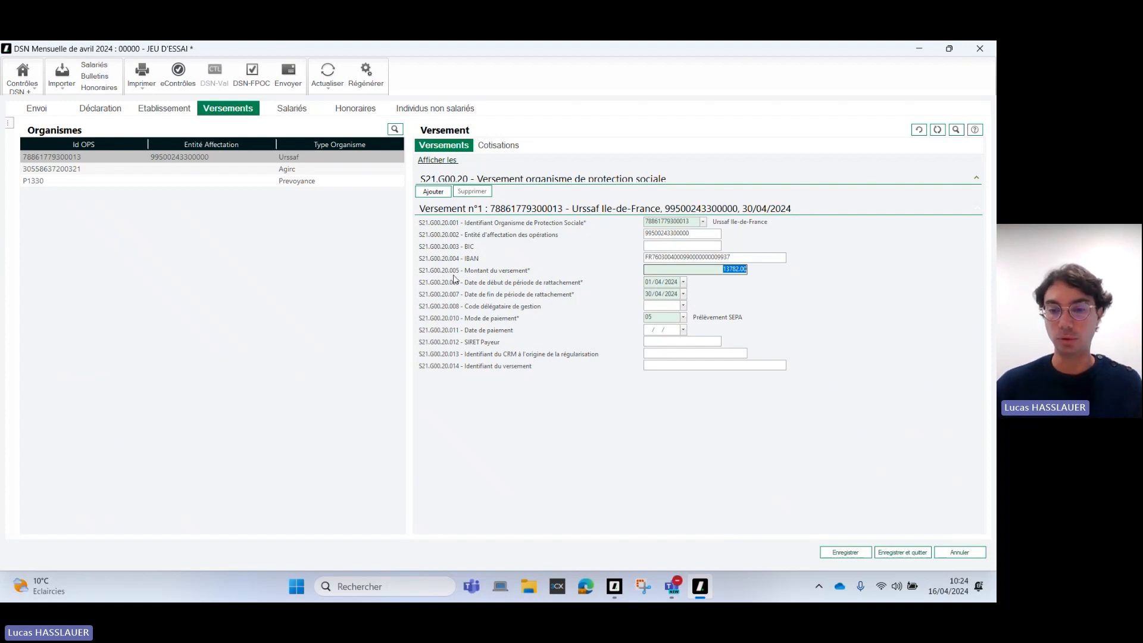
pyautogui.write('182')
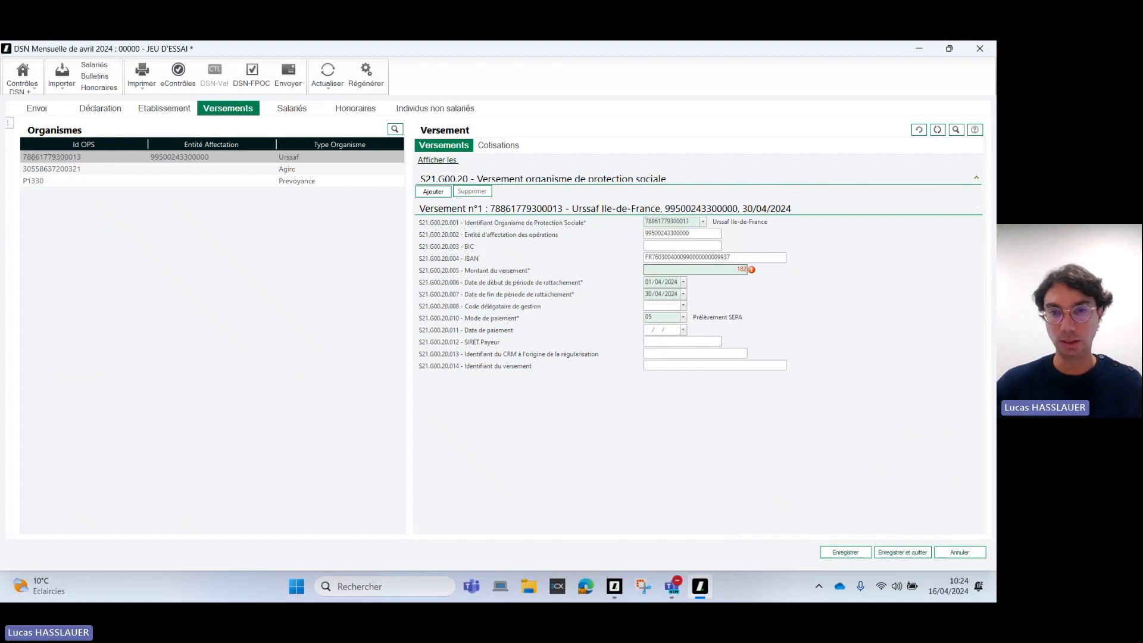
pyautogui.write('33')
pyautogui.press('Return')
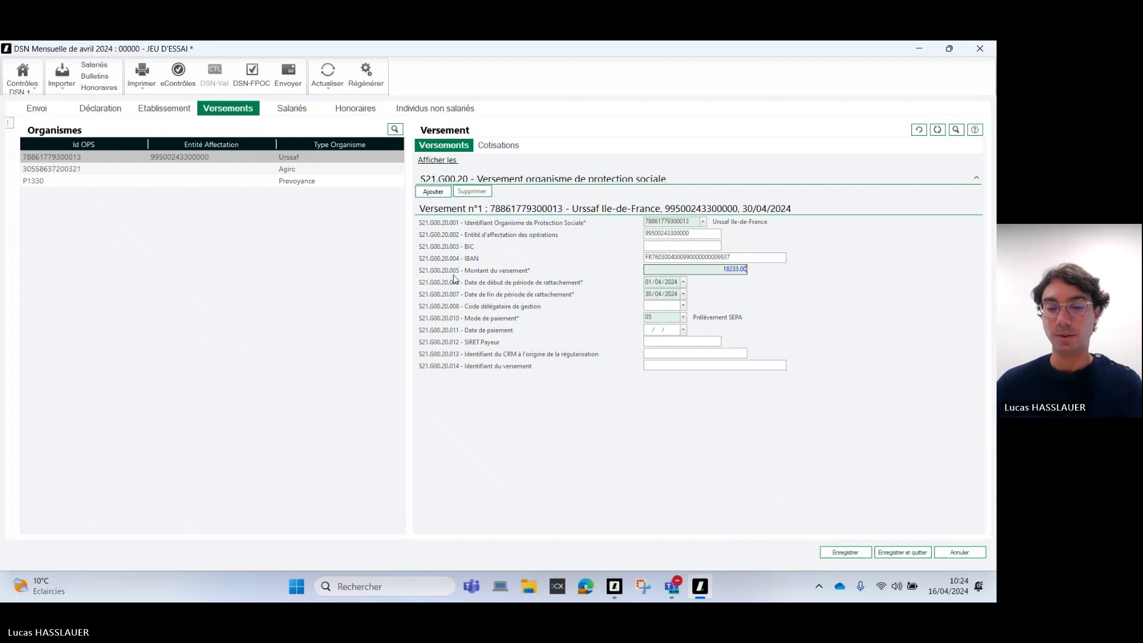
pyautogui.click(844, 552)
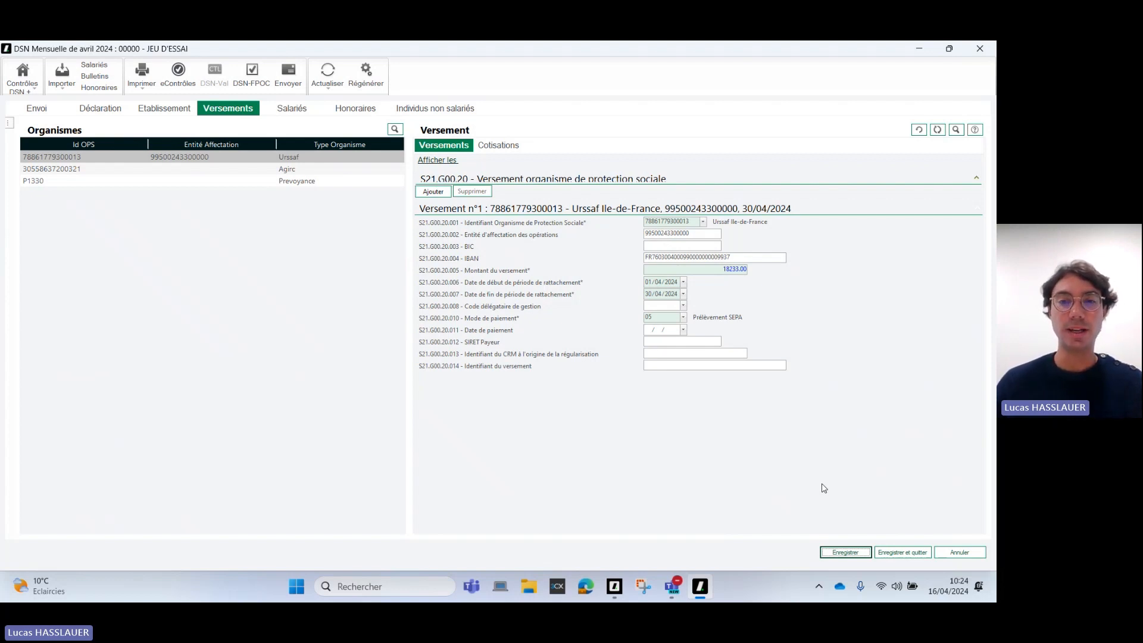
pyautogui.moveTo(680, 586)
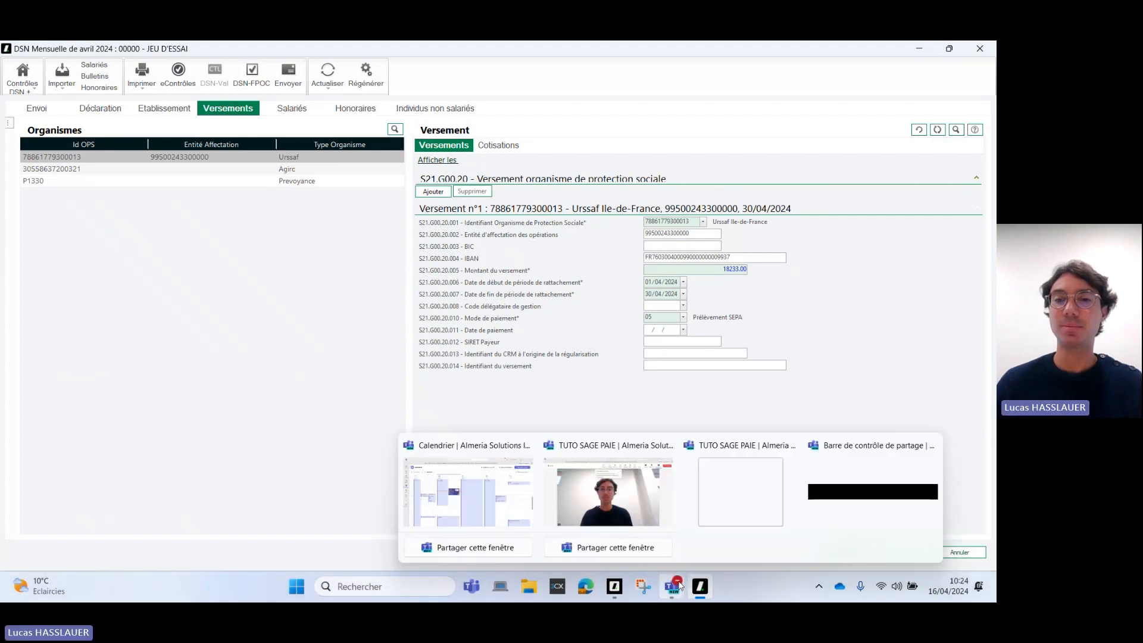
pyautogui.click(608, 492)
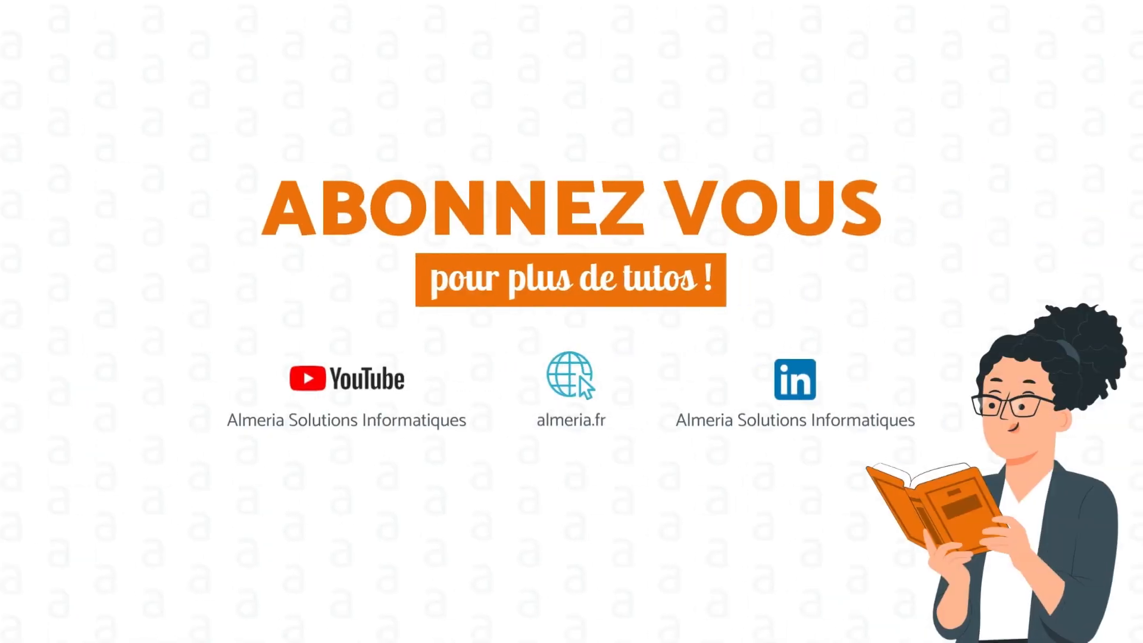